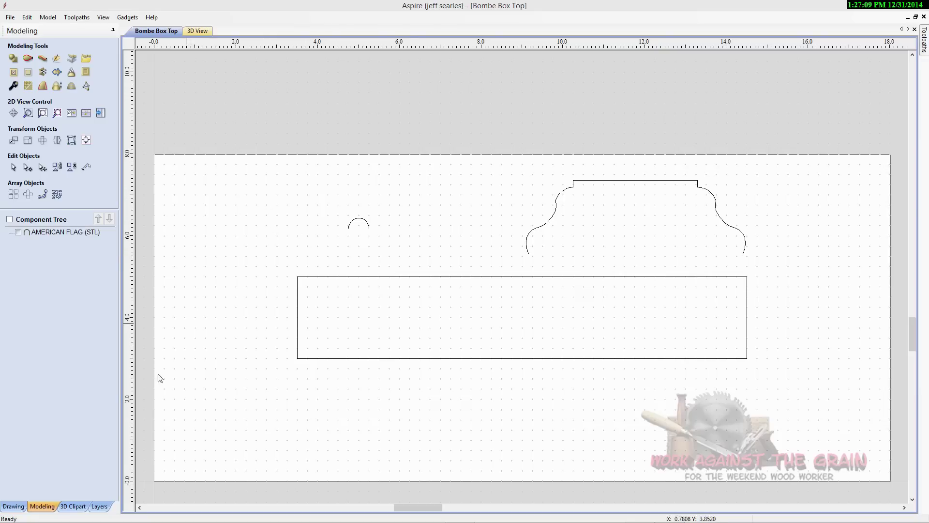
Confirm the job size of 18.0 × 8.0 inches with 2.0-inch material thickness.
{"action": "left_click", "coordinate": [13, 506]}
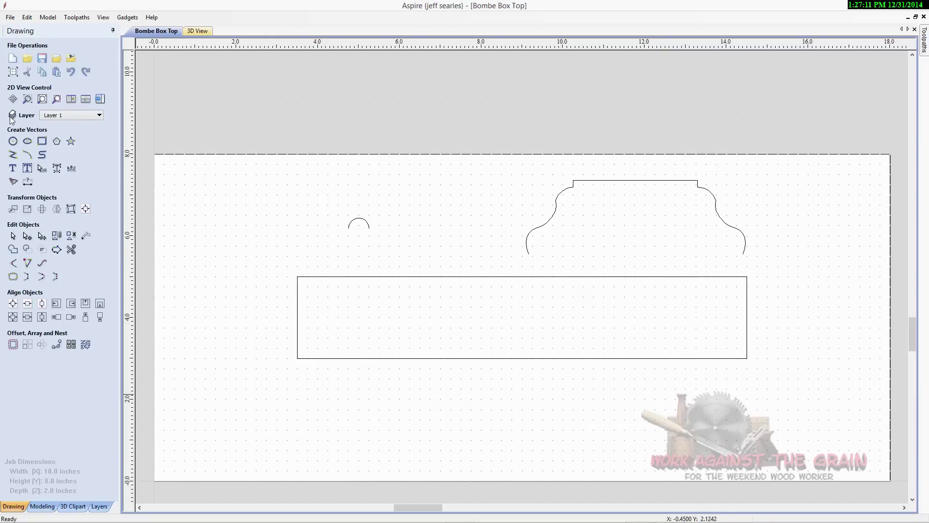
{"action": "left_click", "coordinate": [13, 74]}
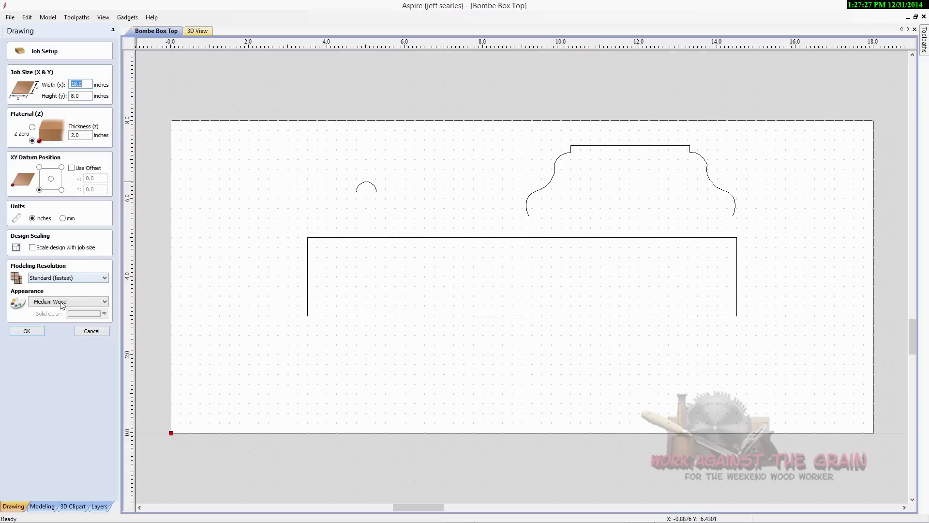
{"action": "left_click", "coordinate": [27, 331]}
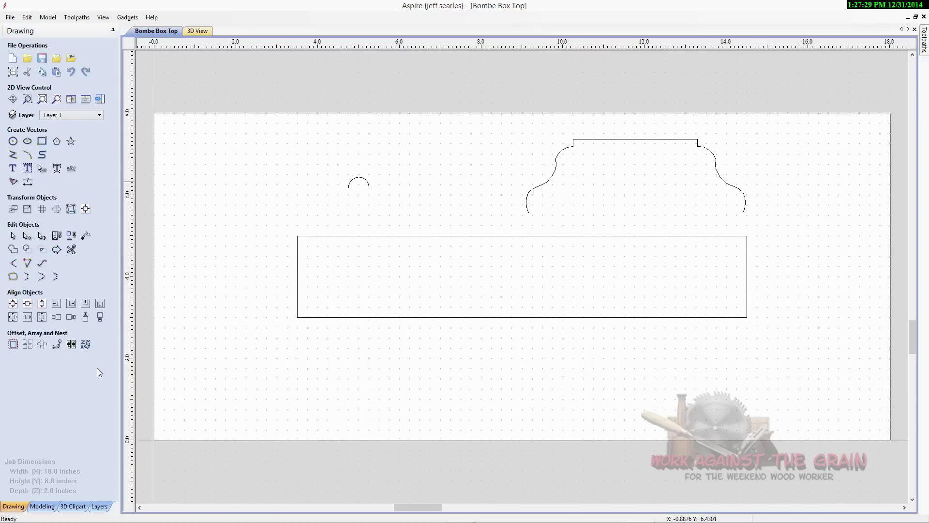
{"action": "left_click", "coordinate": [298, 261]}
{"action": "left_click", "coordinate": [42, 141]}
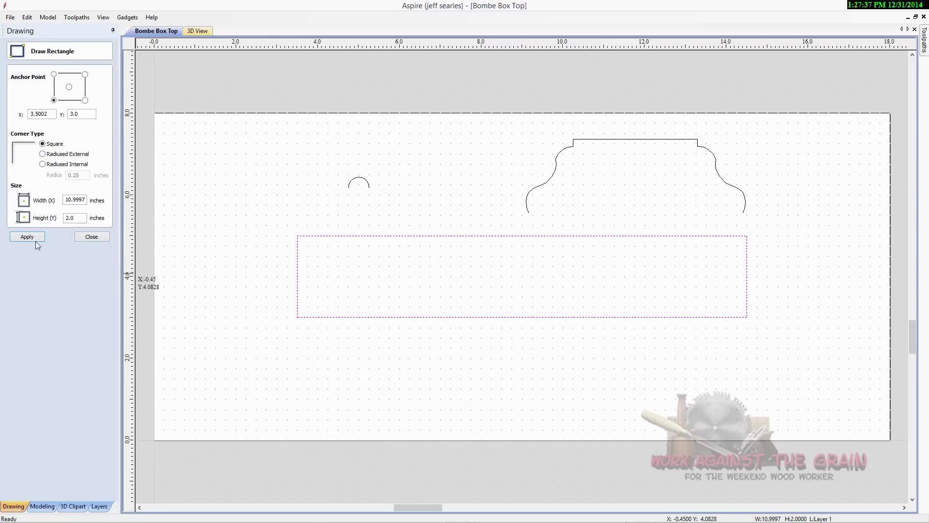
{"action": "left_click", "coordinate": [77, 238]}
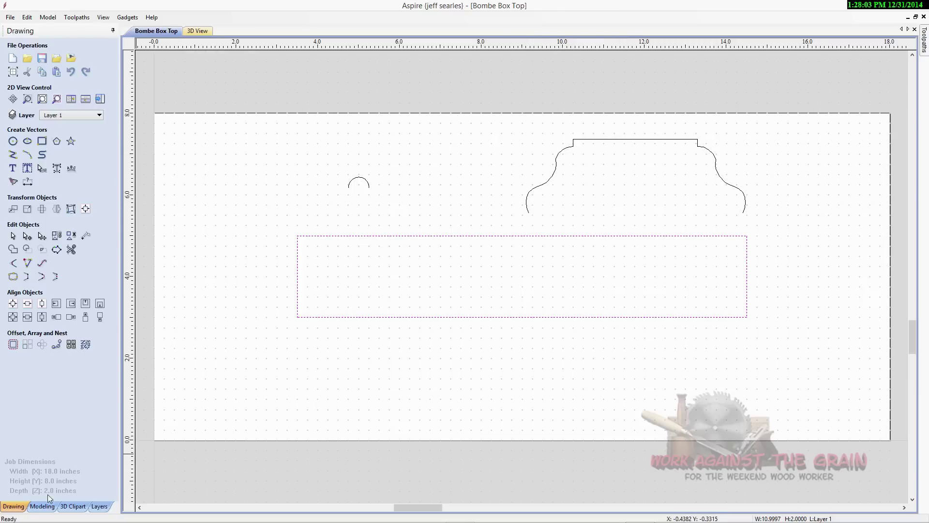
Bring up the Extrude and Weave sweep tool from the modeling tools.
{"action": "left_click", "coordinate": [42, 505]}
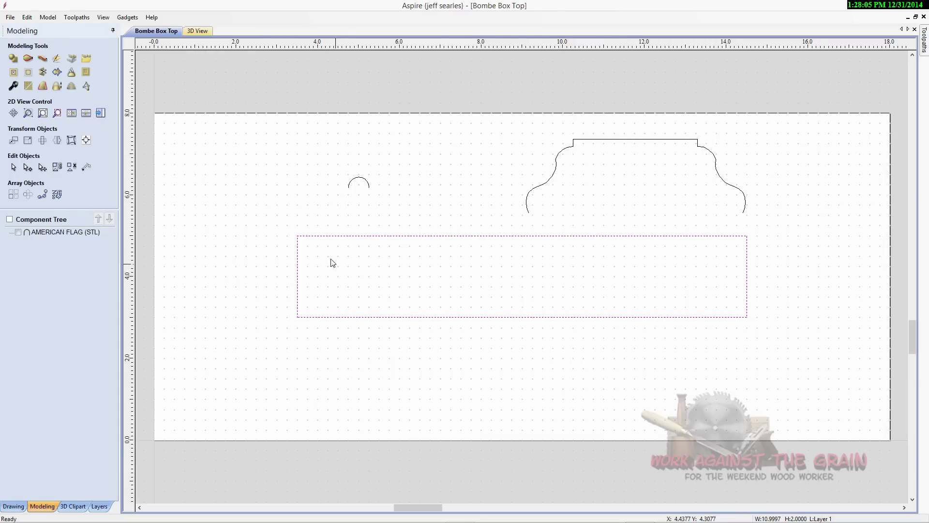
{"action": "left_click", "coordinate": [47, 61]}
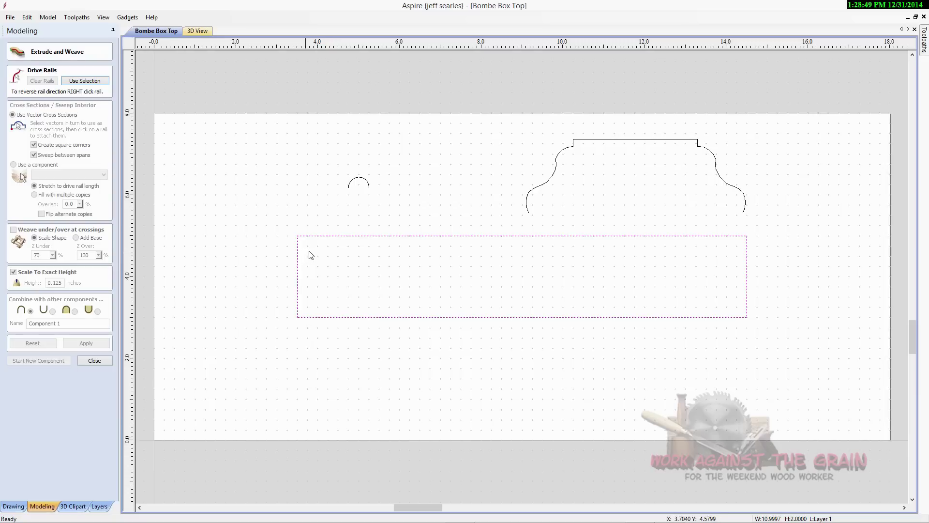
Sweep the upper profile along the rectangle rail as 'Main Body', 1.5 inches tall, without sweeping between spans.
{"action": "left_click", "coordinate": [78, 83]}
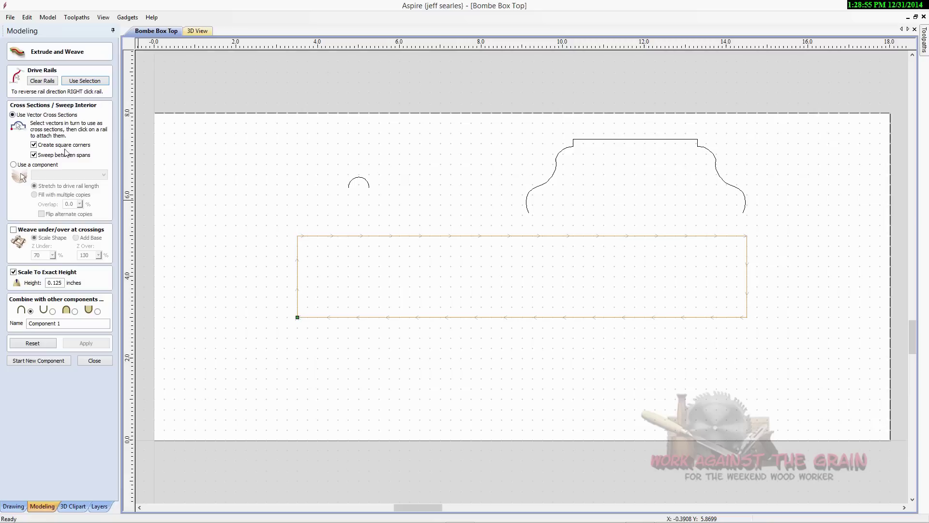
{"action": "left_click", "coordinate": [33, 156]}
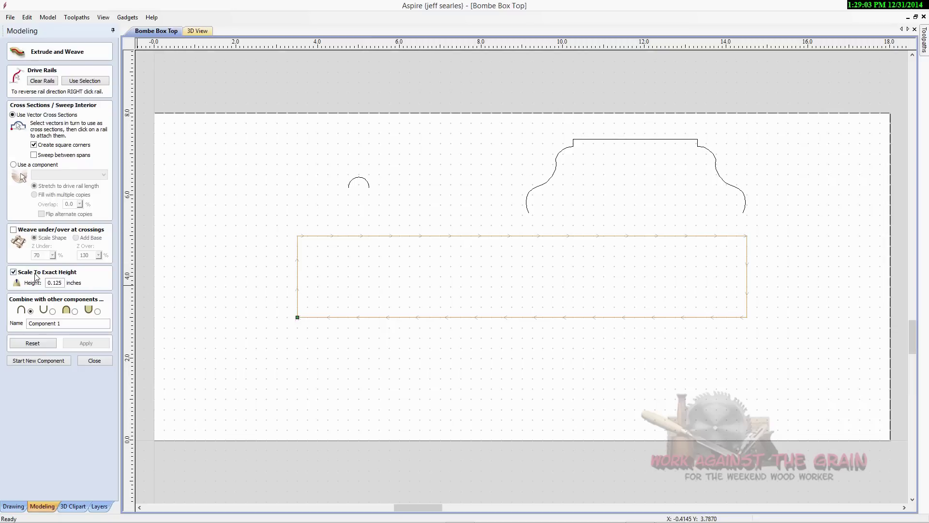
{"action": "left_click_drag", "start_coordinate": [63, 282], "coordinate": [35, 280]}
{"action": "type", "text": "1.5"}
{"action": "left_click_drag", "start_coordinate": [62, 323], "coordinate": [28, 323]}
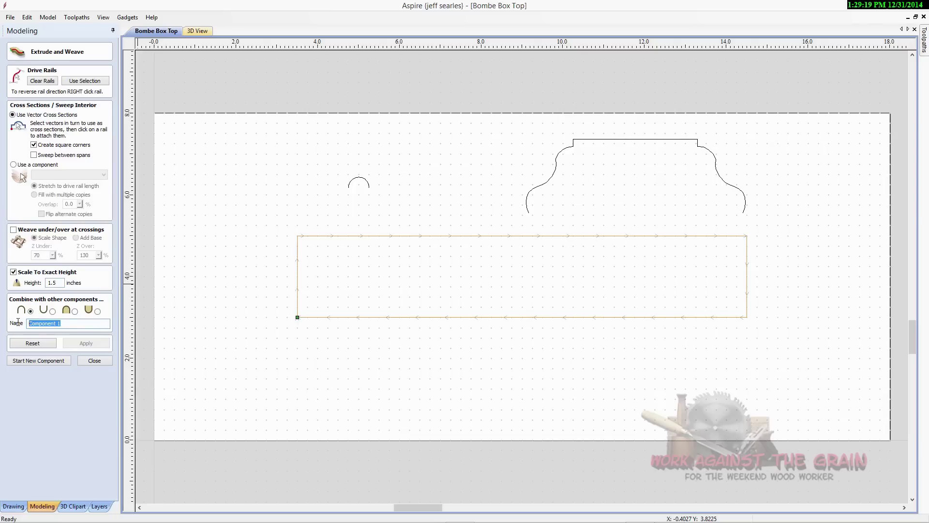
{"action": "type", "text": "Main Body"}
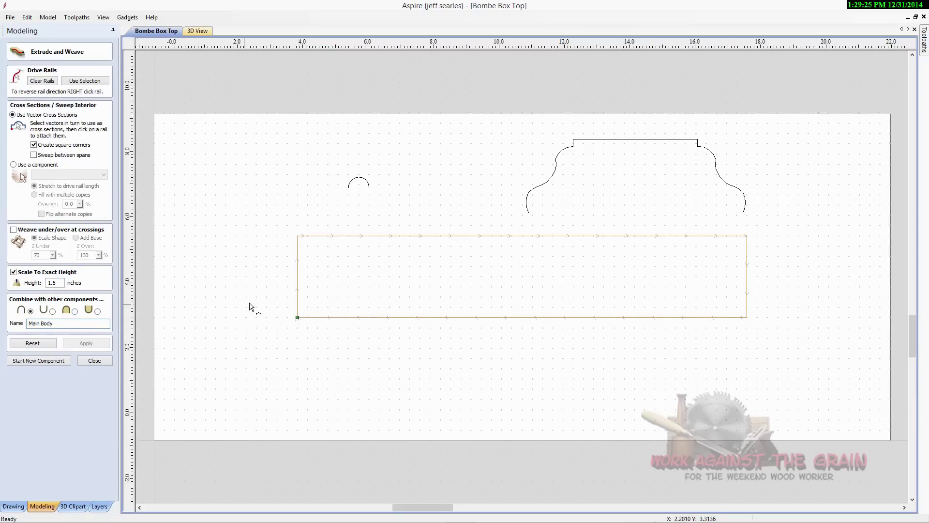
{"action": "scroll", "coordinate": [201, 273], "scroll_direction": "down", "scroll_amount": 1}
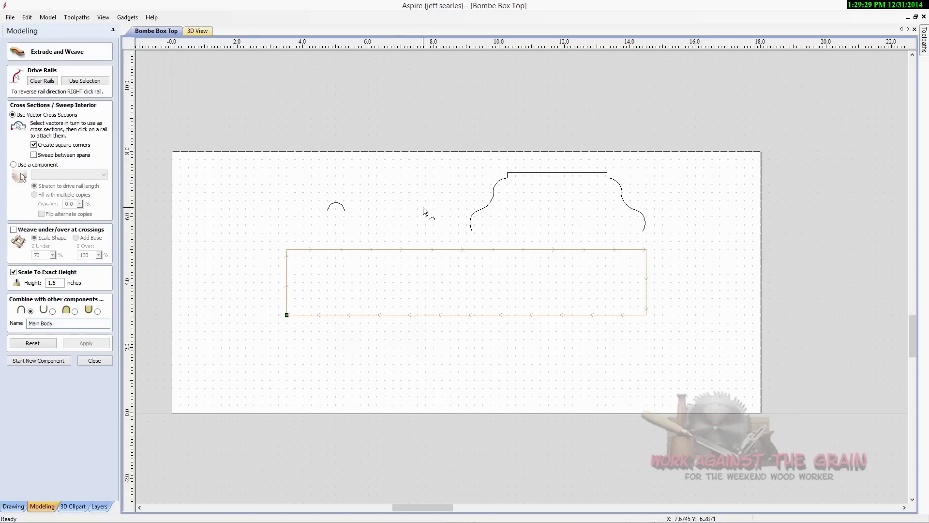
{"action": "left_click", "coordinate": [479, 214]}
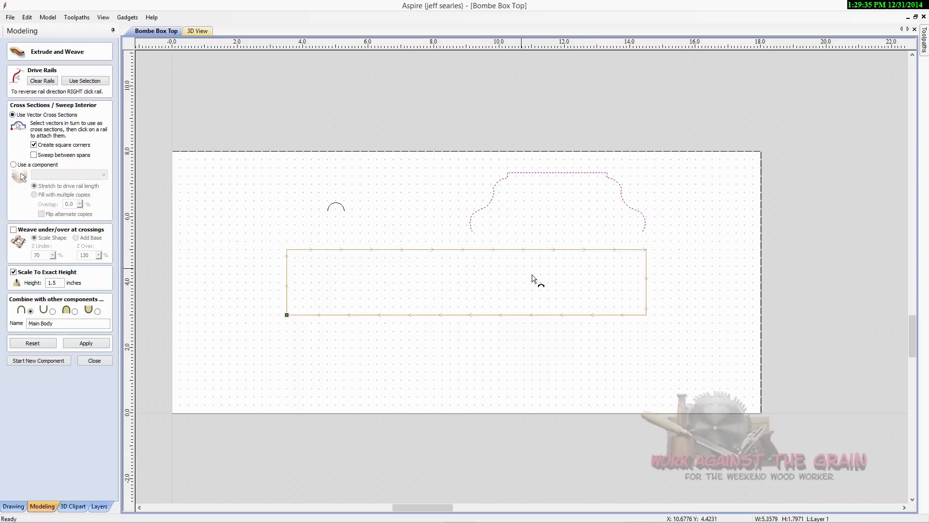
{"action": "left_click", "coordinate": [108, 345]}
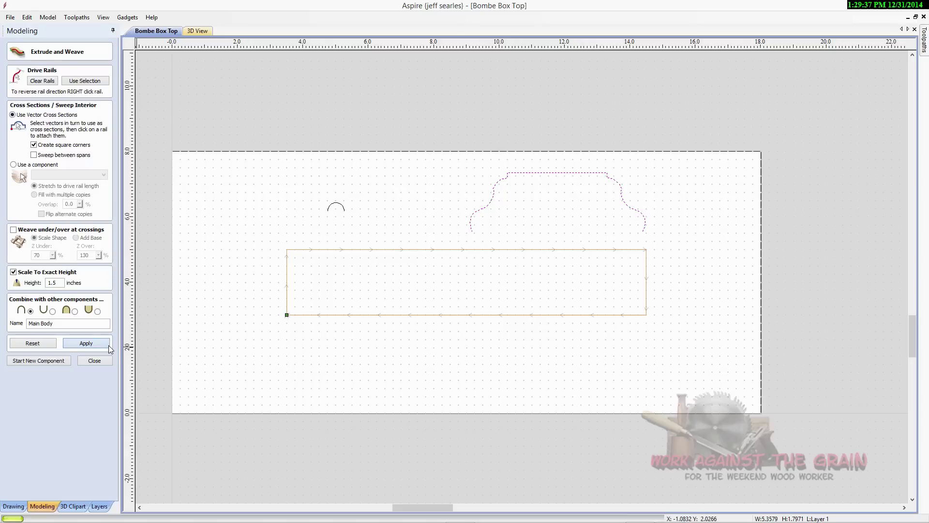
{"action": "left_click", "coordinate": [192, 32]}
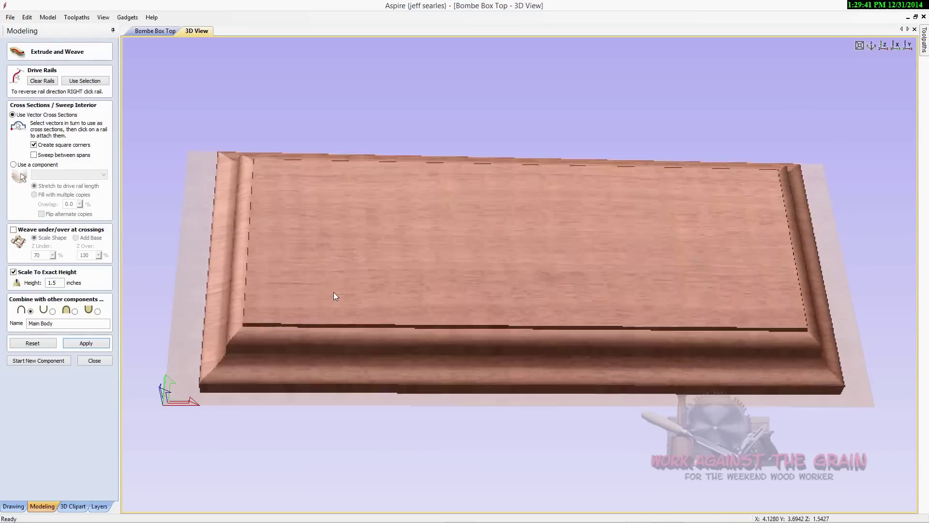
{"action": "left_click_drag", "start_coordinate": [556, 355], "coordinate": [375, 263]}
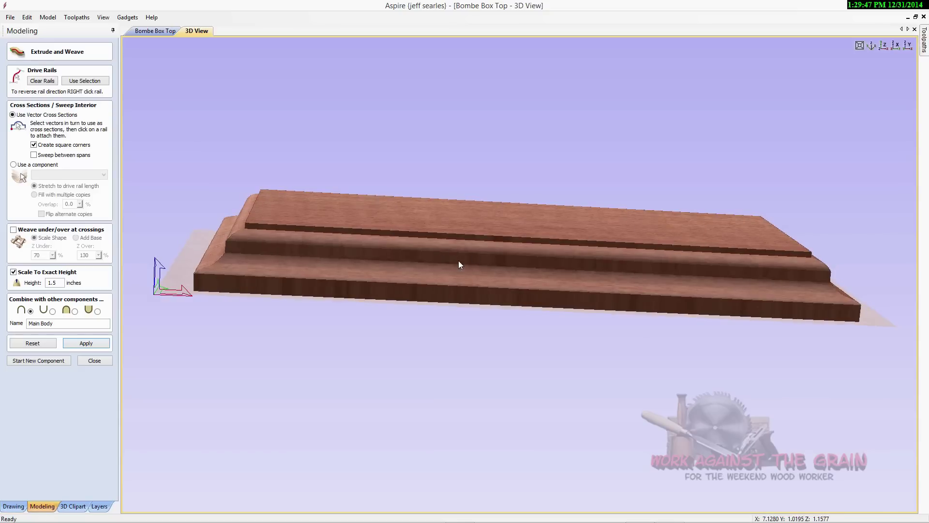
{"action": "left_click_drag", "start_coordinate": [451, 286], "coordinate": [480, 315]}
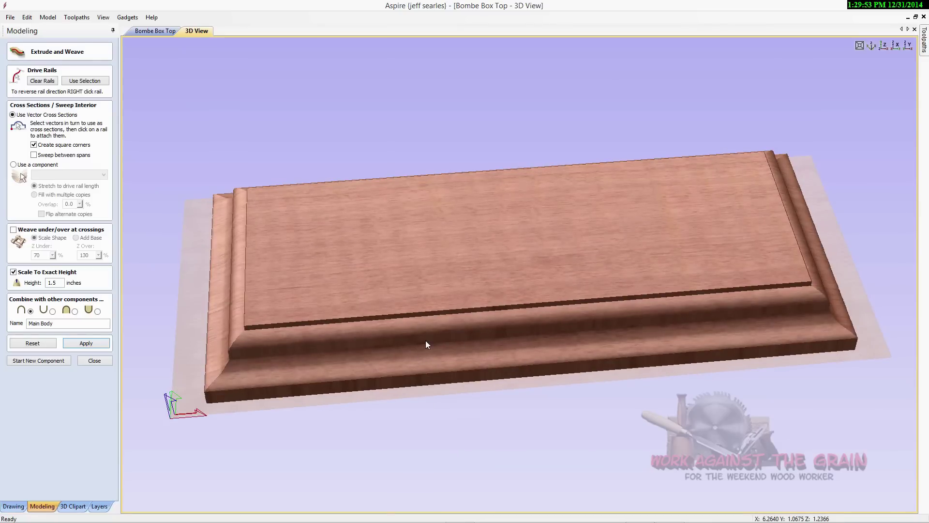
{"action": "left_click_drag", "start_coordinate": [426, 348], "coordinate": [451, 311]}
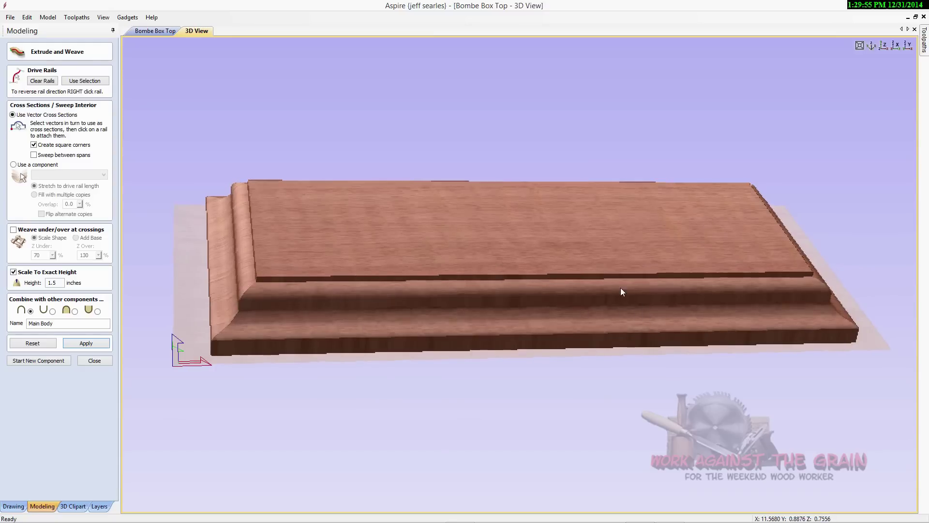
{"action": "left_click_drag", "start_coordinate": [622, 290], "coordinate": [576, 328]}
{"action": "left_click", "coordinate": [166, 32]}
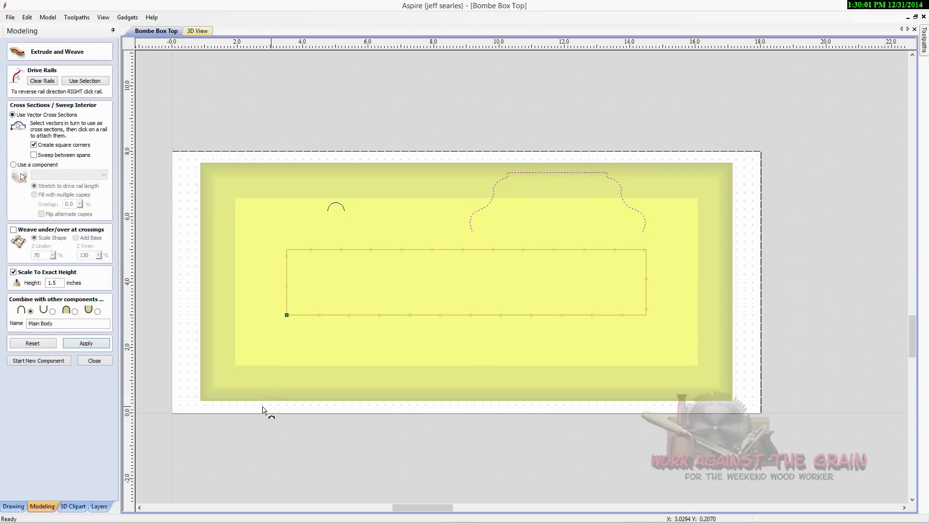
Close the sweep tool, select Main Body and inspect it in 3D before returning to 2D.
{"action": "left_click", "coordinate": [102, 363]}
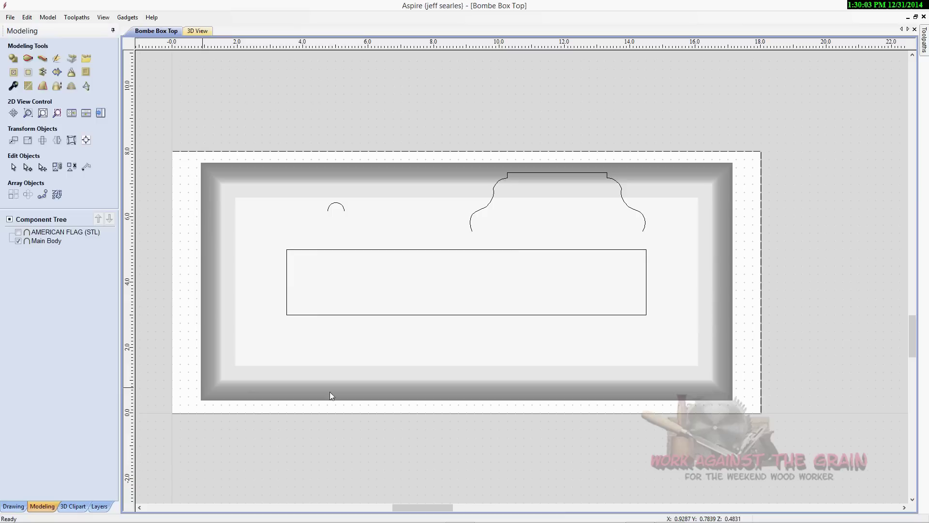
{"action": "left_click", "coordinate": [356, 348]}
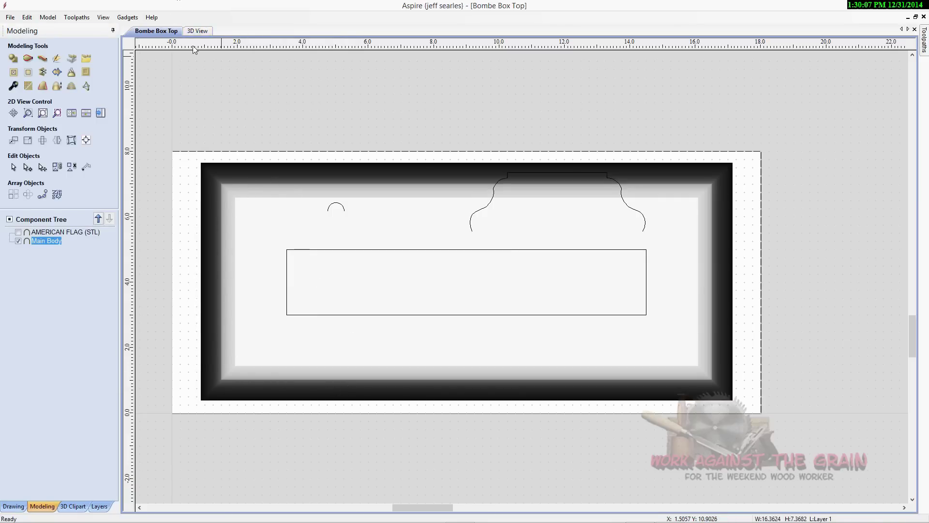
{"action": "left_click", "coordinate": [196, 31]}
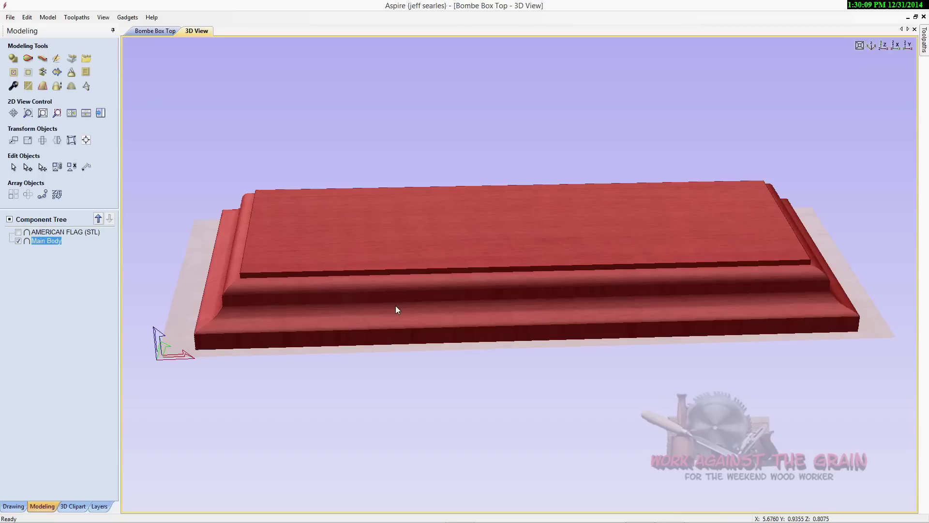
{"action": "left_click_drag", "start_coordinate": [534, 255], "coordinate": [544, 321]}
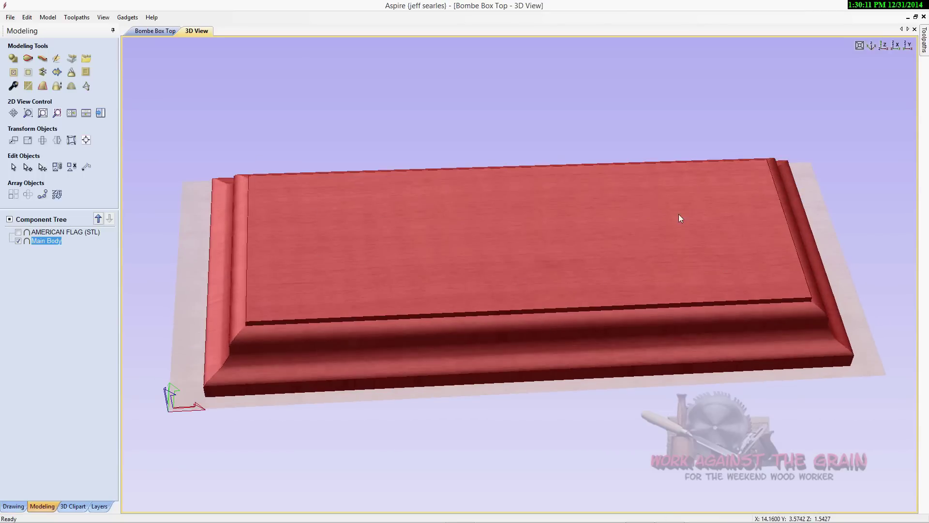
{"action": "left_click_drag", "start_coordinate": [432, 292], "coordinate": [277, 258]}
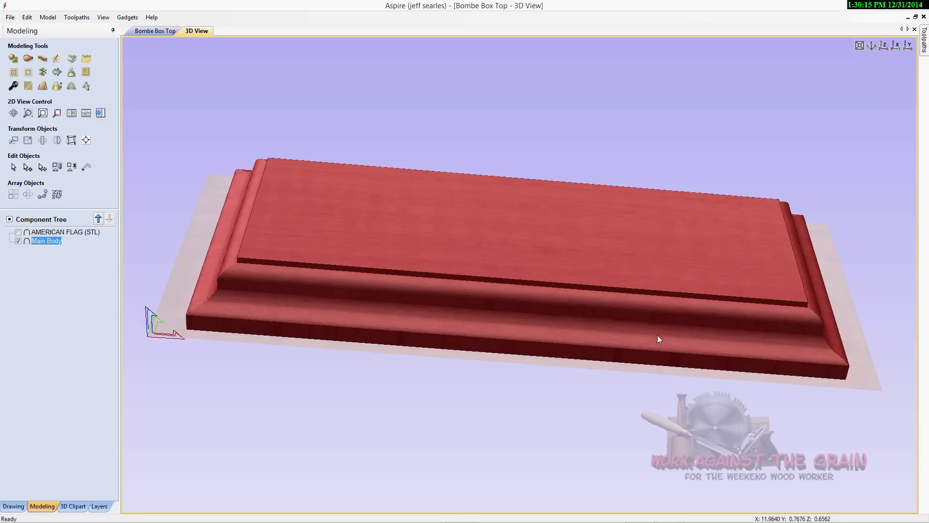
{"action": "left_click_drag", "start_coordinate": [657, 336], "coordinate": [655, 310]}
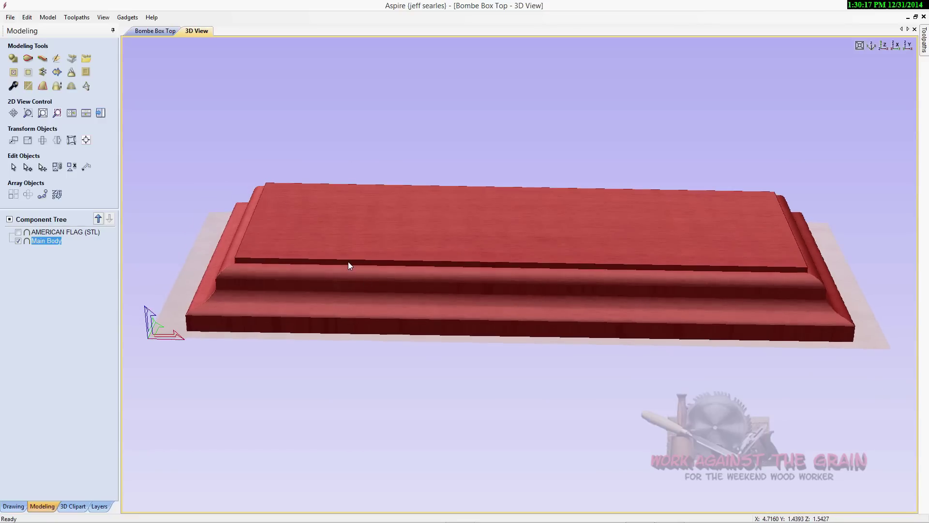
{"action": "mouse_move", "coordinate": [348, 270]}
{"action": "left_mouse_down"}
{"action": "mouse_move", "coordinate": [345, 281]}
{"action": "mouse_move", "coordinate": [356, 283]}
{"action": "left_mouse_up"}
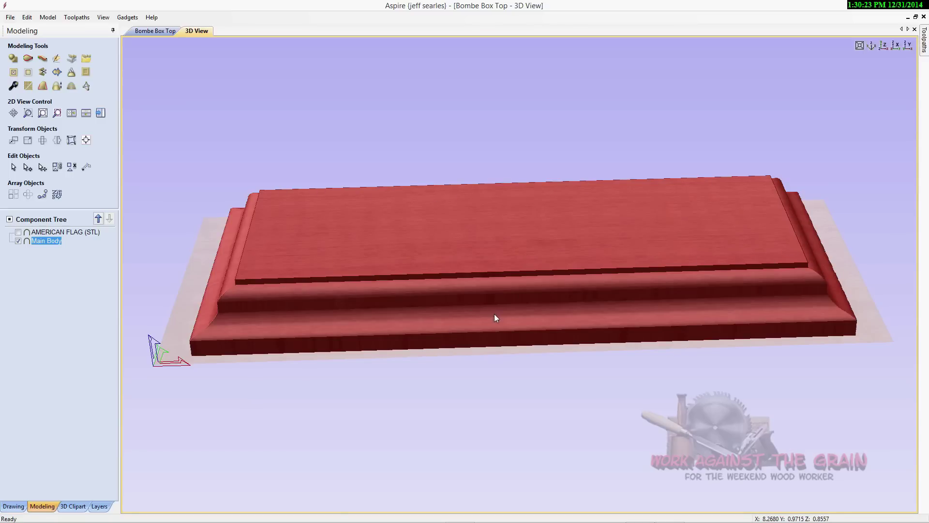
{"action": "left_click_drag", "start_coordinate": [494, 316], "coordinate": [470, 344]}
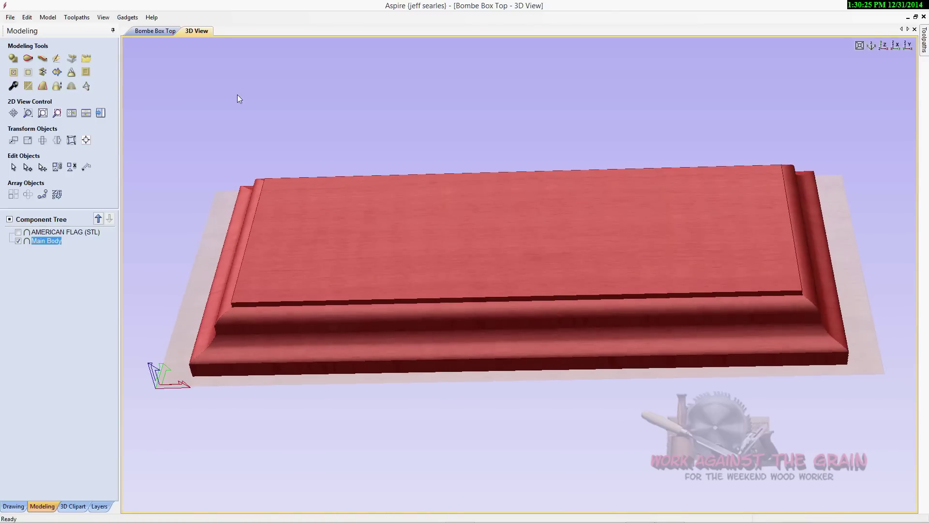
{"action": "left_click", "coordinate": [154, 32]}
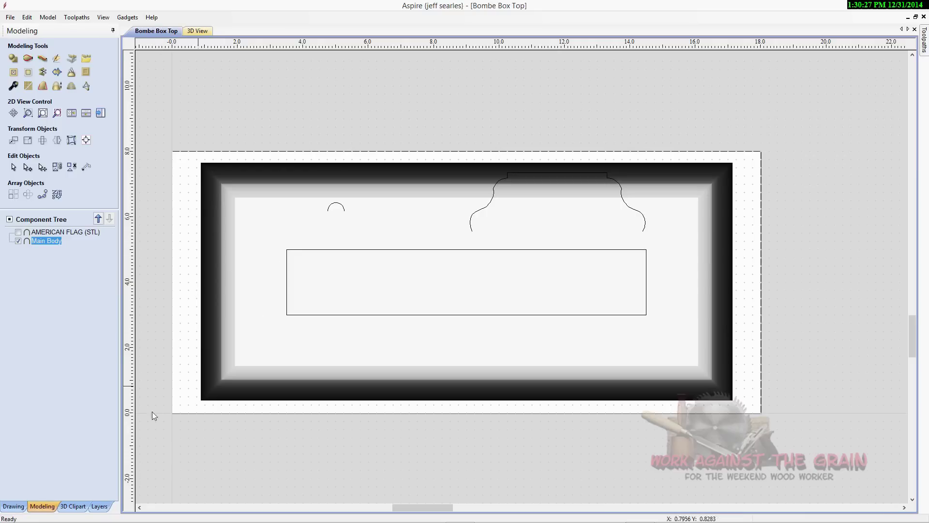
Draw a 14.19 × 5.13 inch rectangle just inside the inner step of the outline.
{"action": "left_click", "coordinate": [13, 506]}
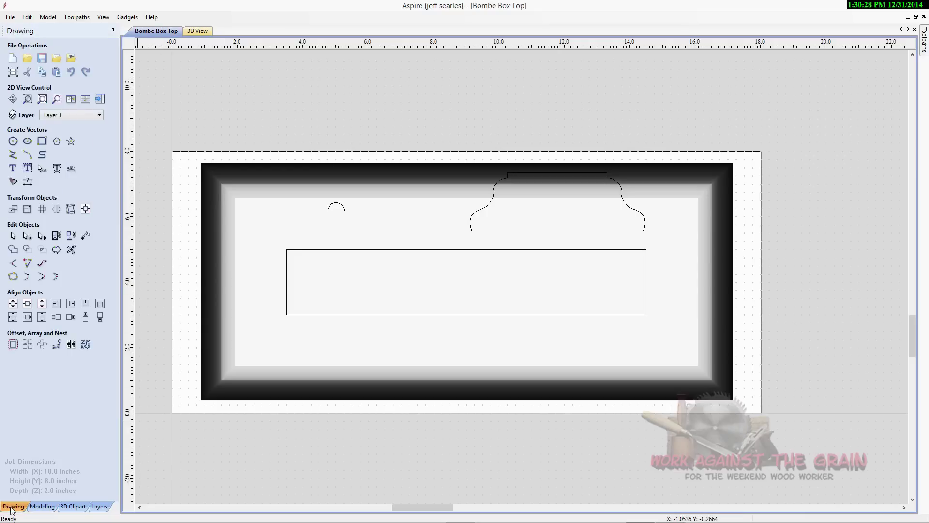
{"action": "left_click", "coordinate": [57, 142]}
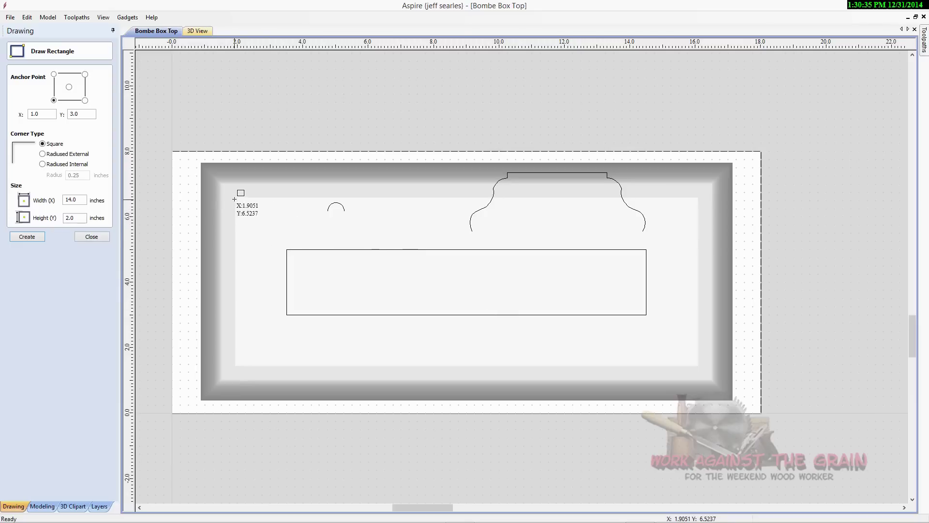
{"action": "left_click_drag", "start_coordinate": [235, 198], "coordinate": [699, 366]}
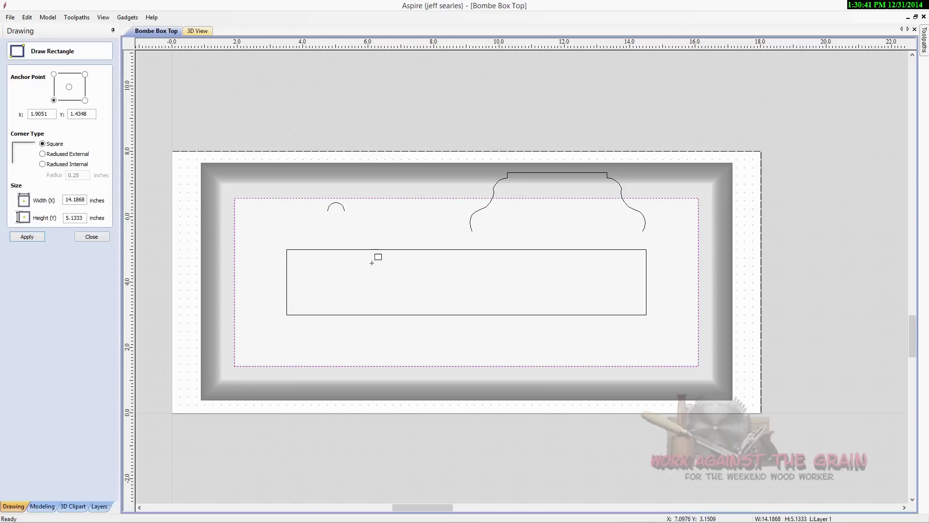
{"action": "left_click", "coordinate": [92, 236]}
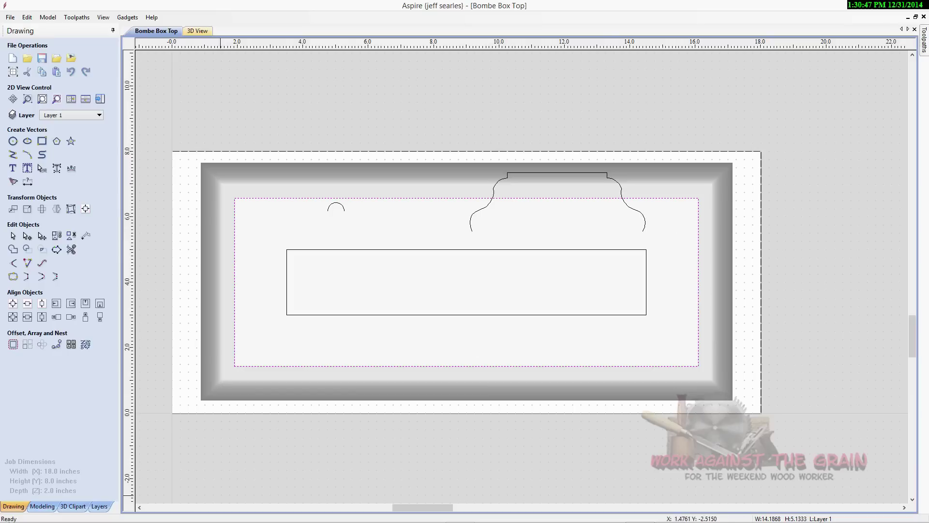
{"action": "left_click", "coordinate": [42, 506]}
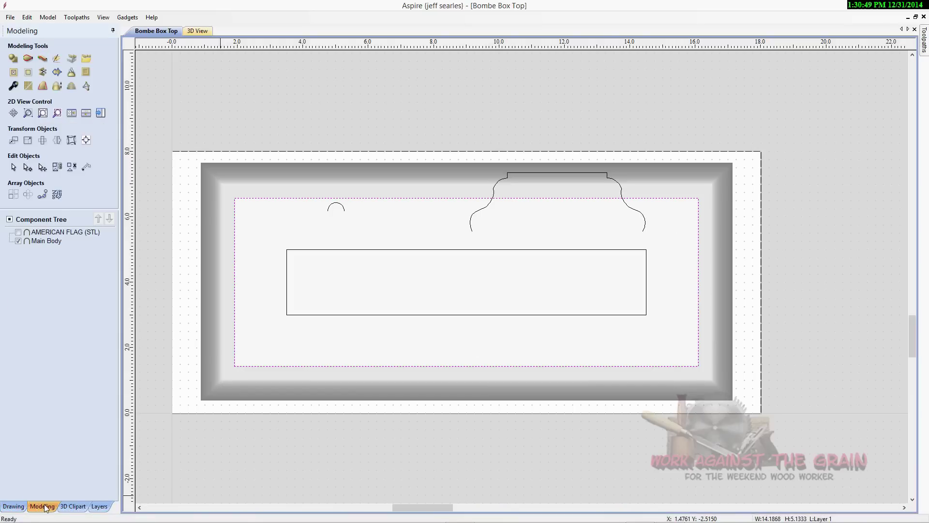
Sweep the small arc along the new rectangle as 'Top Detail', 0.1875 inches high, without span sweeping.
{"action": "left_click", "coordinate": [43, 58]}
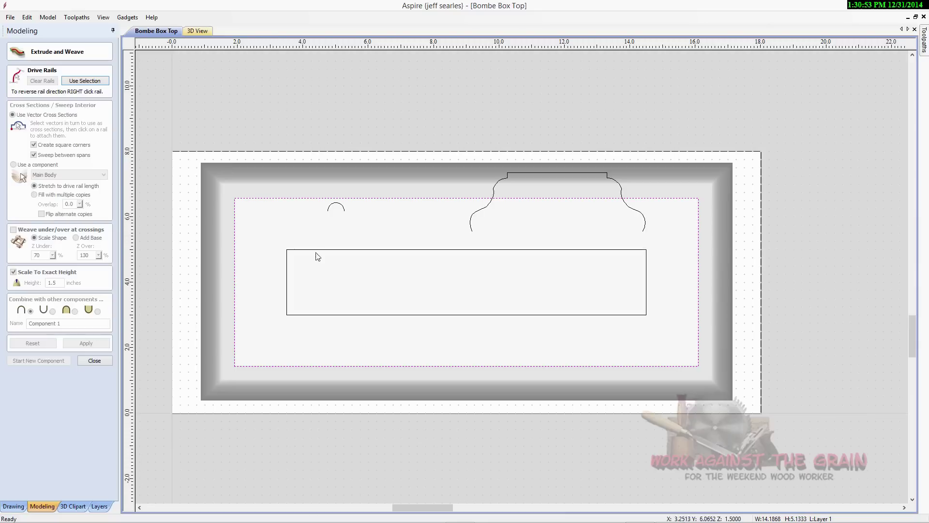
{"action": "left_click", "coordinate": [99, 81]}
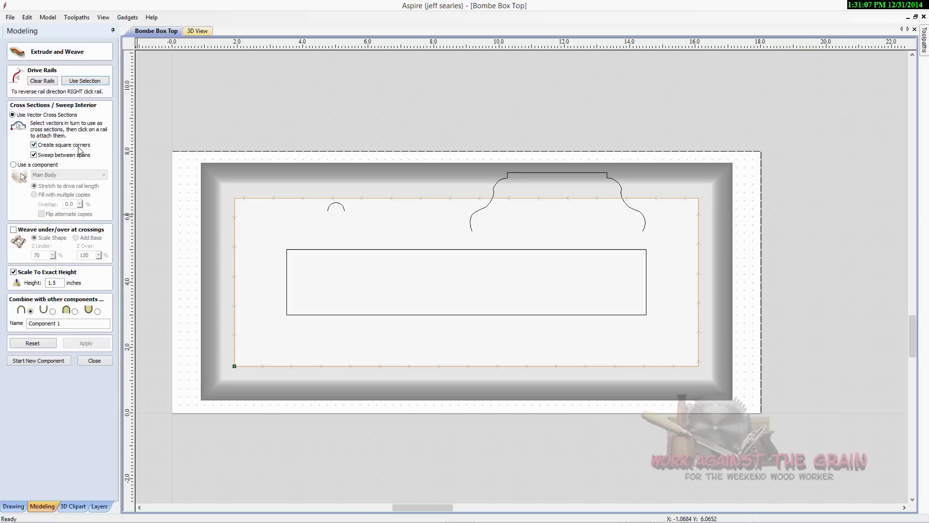
{"action": "left_click", "coordinate": [36, 156]}
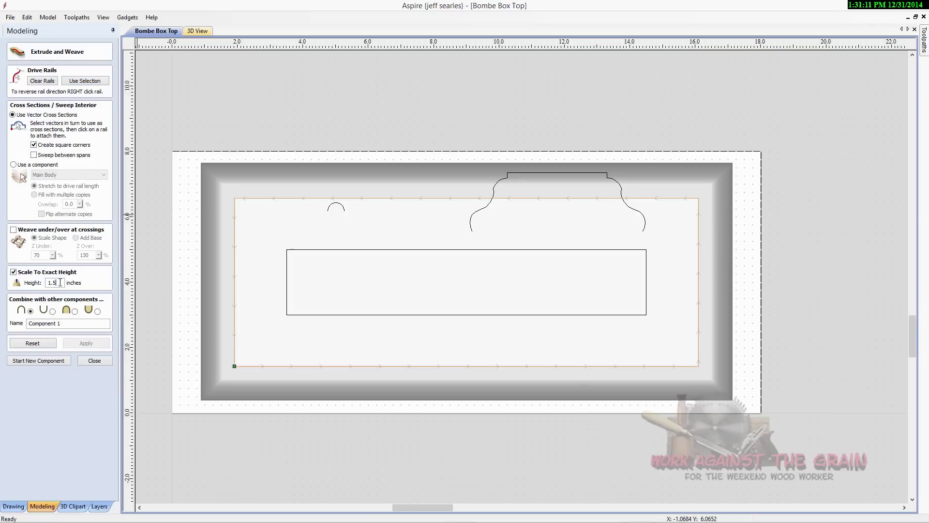
{"action": "left_click_drag", "start_coordinate": [62, 282], "coordinate": [37, 280]}
{"action": "type", "text": "."}
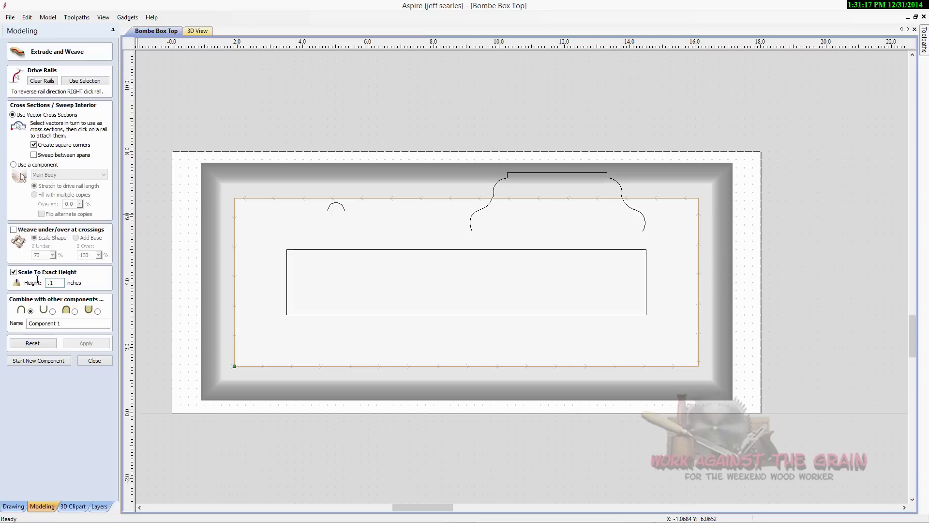
{"action": "type", "text": "1875"}
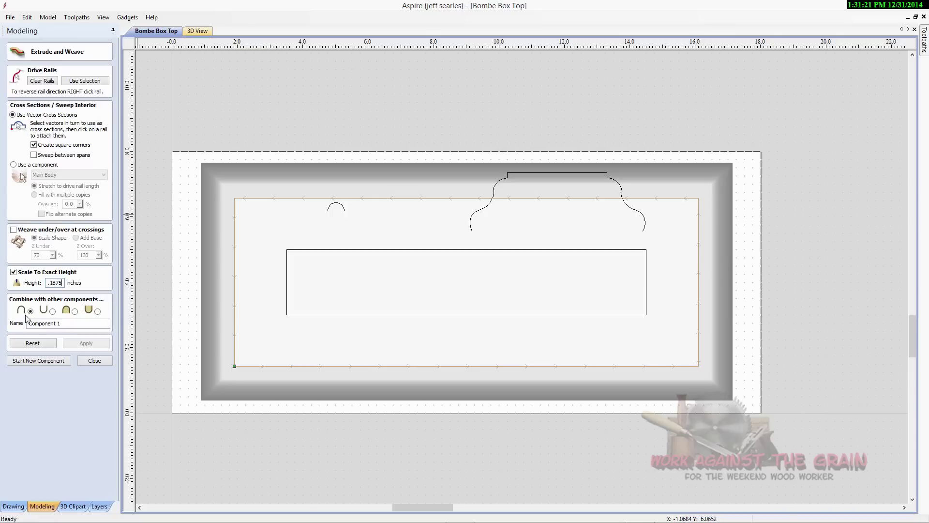
{"action": "left_click_drag", "start_coordinate": [63, 324], "coordinate": [16, 325]}
{"action": "type", "text": "Top Detail"}
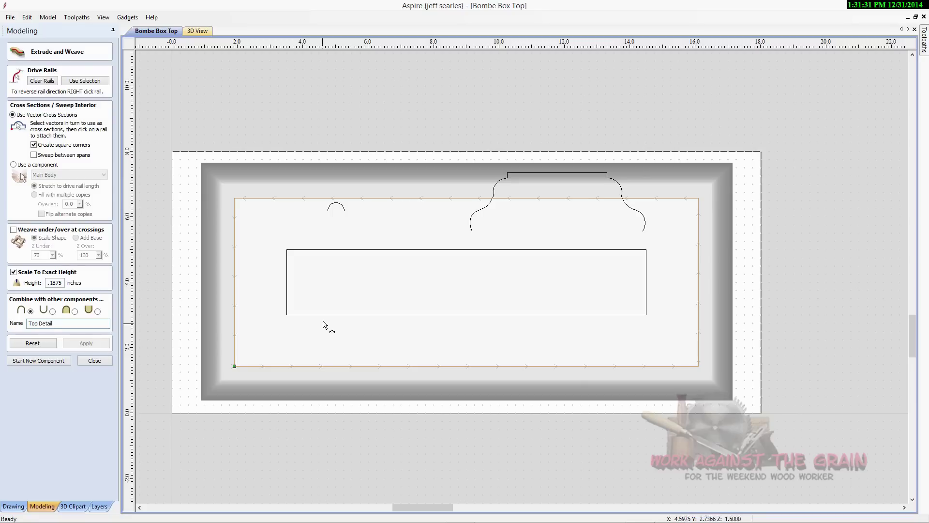
{"action": "left_click", "coordinate": [333, 207]}
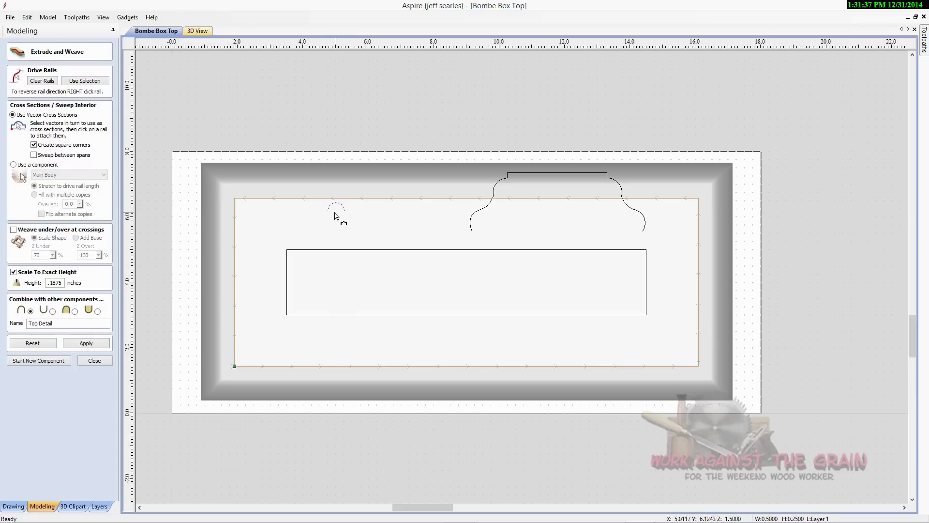
{"action": "left_click", "coordinate": [93, 345]}
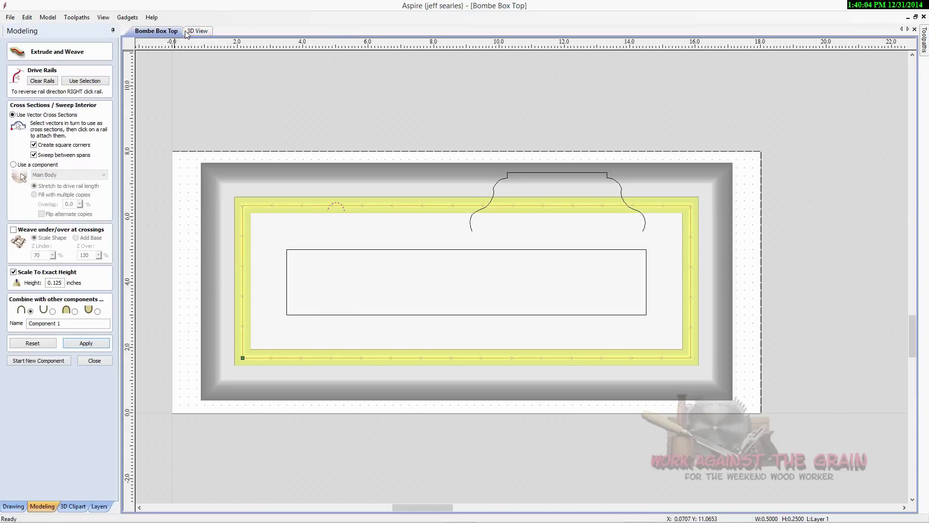
Inspect the new rounded bead rim in 3D and close the Extrude and Weave tool.
{"action": "left_click", "coordinate": [197, 31]}
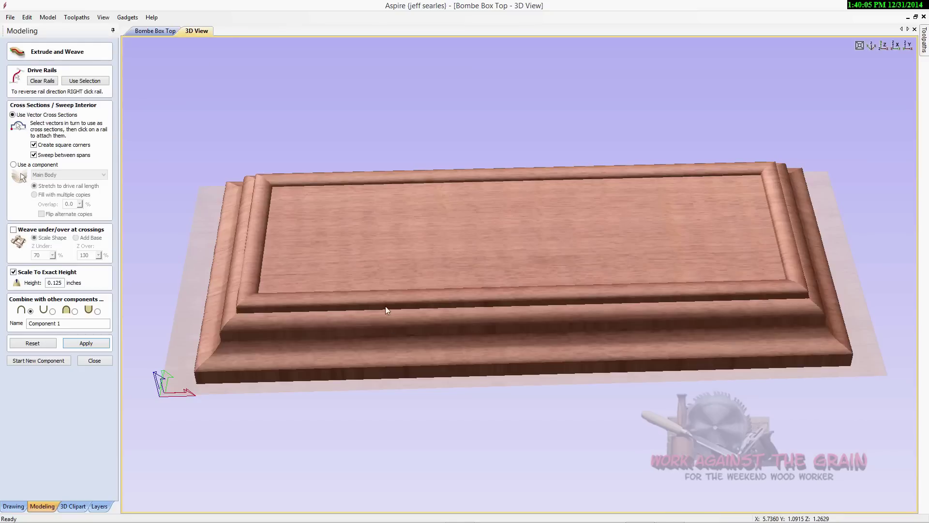
{"action": "left_click_drag", "start_coordinate": [385, 306], "coordinate": [390, 284]}
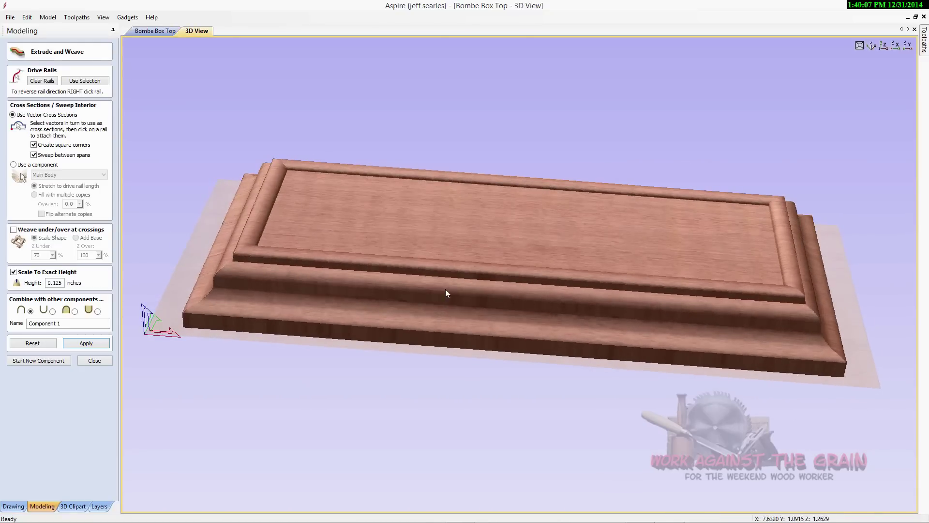
{"action": "left_click_drag", "start_coordinate": [445, 291], "coordinate": [356, 326]}
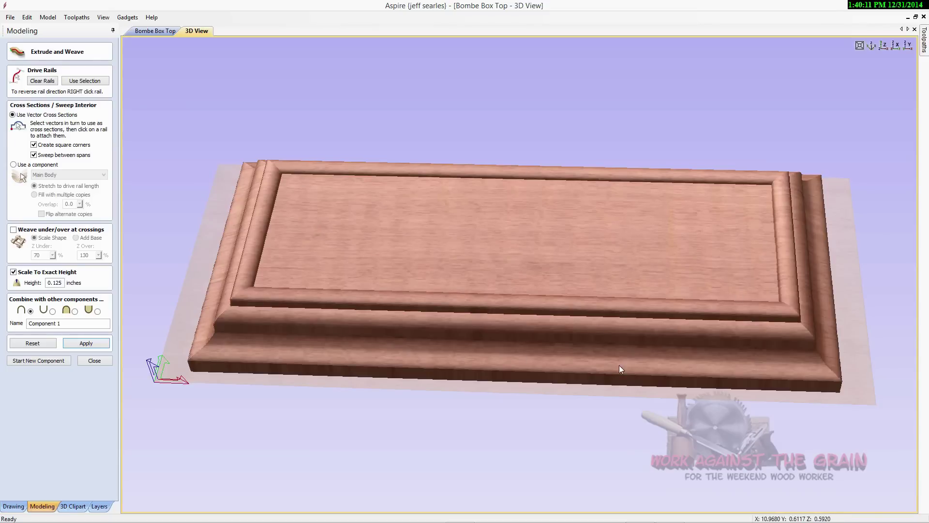
{"action": "left_click_drag", "start_coordinate": [560, 368], "coordinate": [605, 301]}
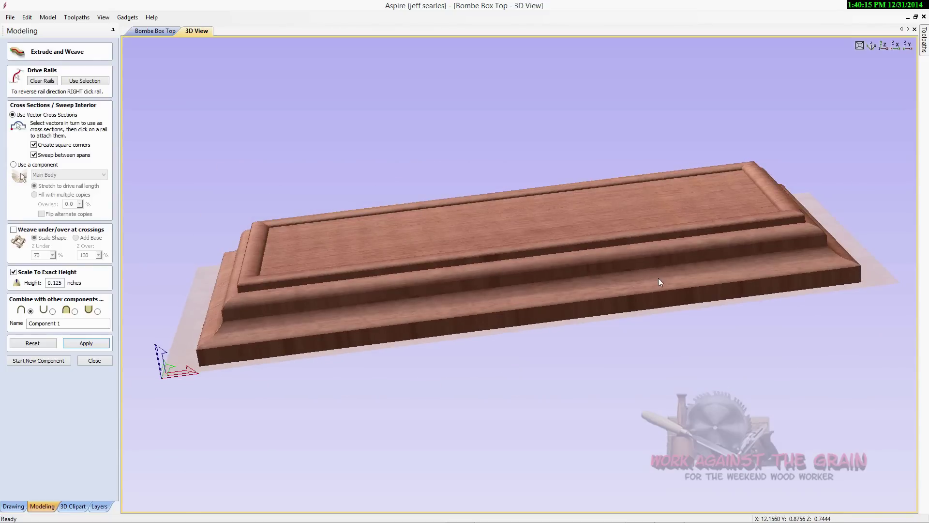
{"action": "left_click_drag", "start_coordinate": [658, 278], "coordinate": [516, 265]}
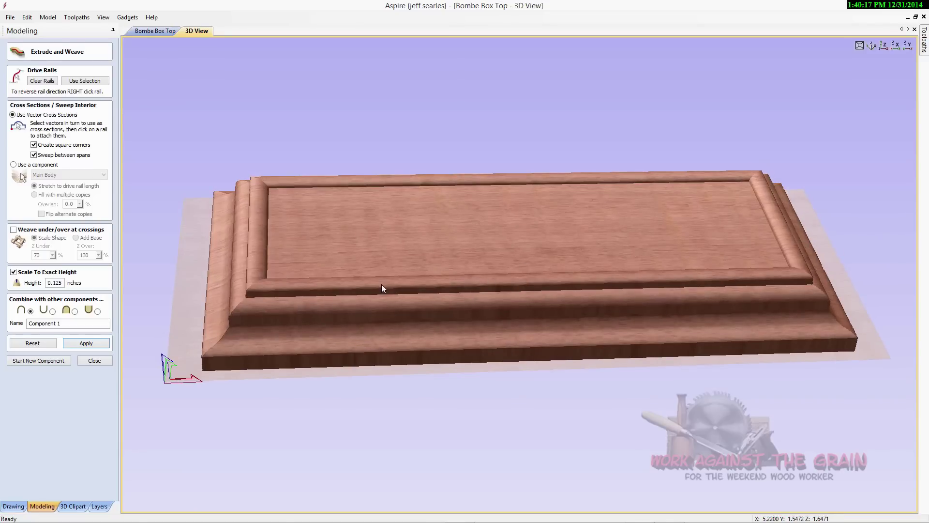
{"action": "left_click", "coordinate": [105, 362]}
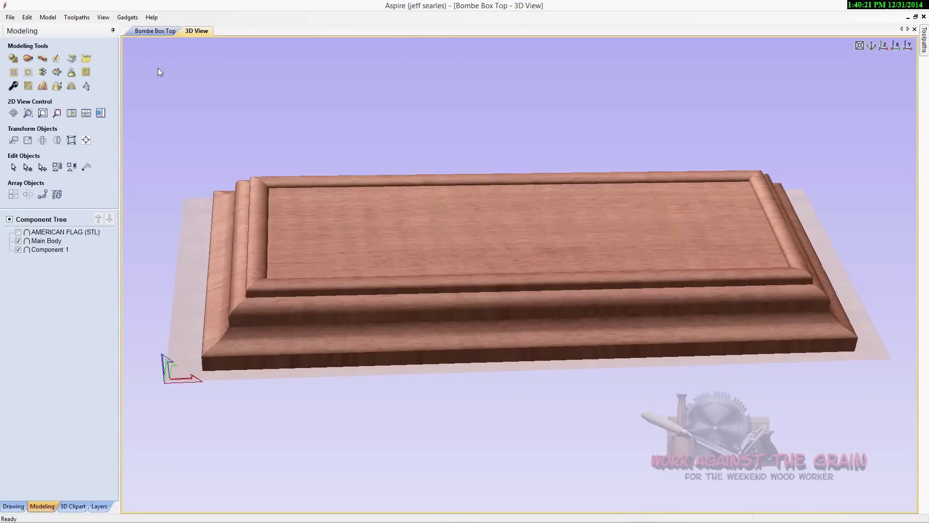
{"action": "left_click", "coordinate": [159, 31]}
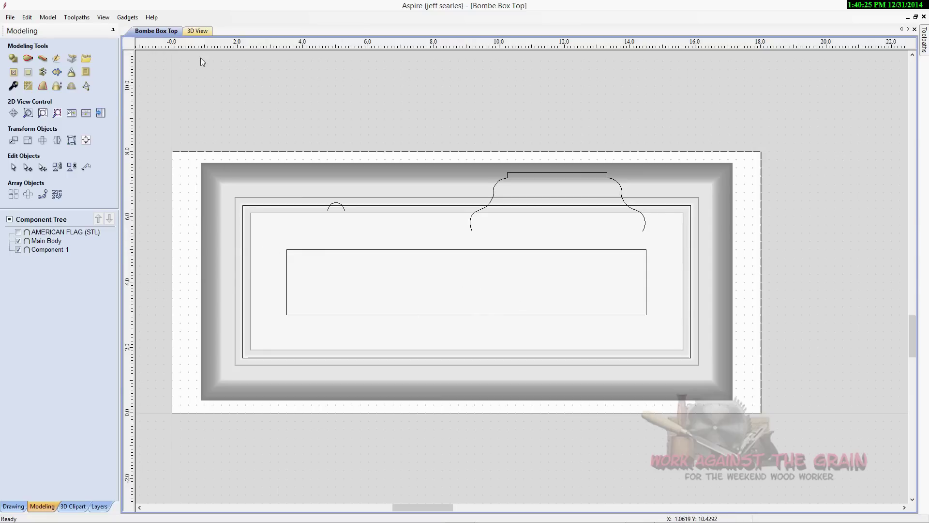
{"action": "left_click", "coordinate": [196, 32]}
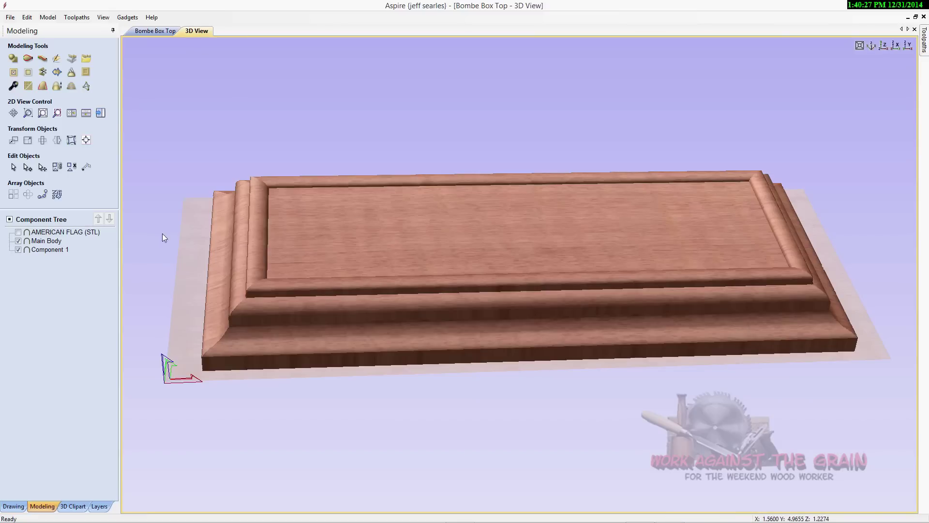
Show the American flag relief on the box top's panel and review it in 3D.
{"action": "left_click", "coordinate": [18, 232]}
{"action": "left_click_drag", "start_coordinate": [514, 252], "coordinate": [552, 282]}
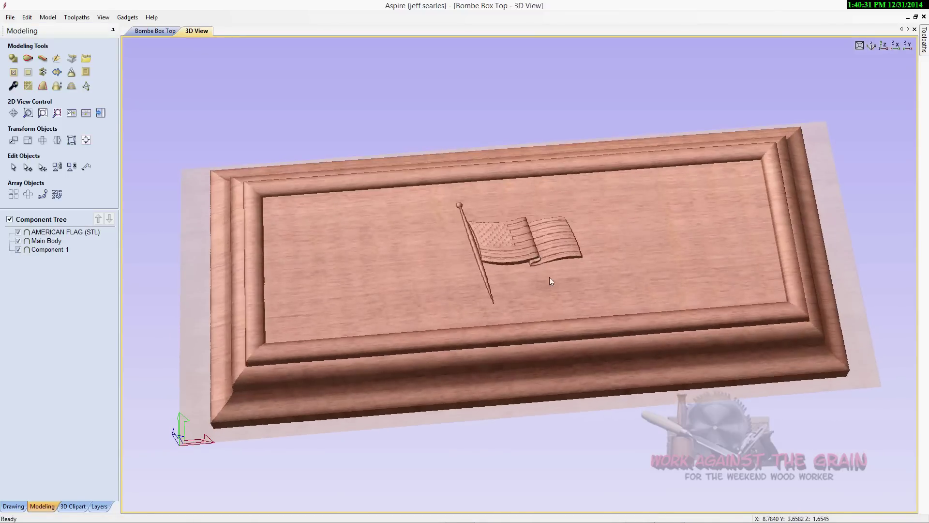
{"action": "left_click_drag", "start_coordinate": [556, 362], "coordinate": [618, 278]}
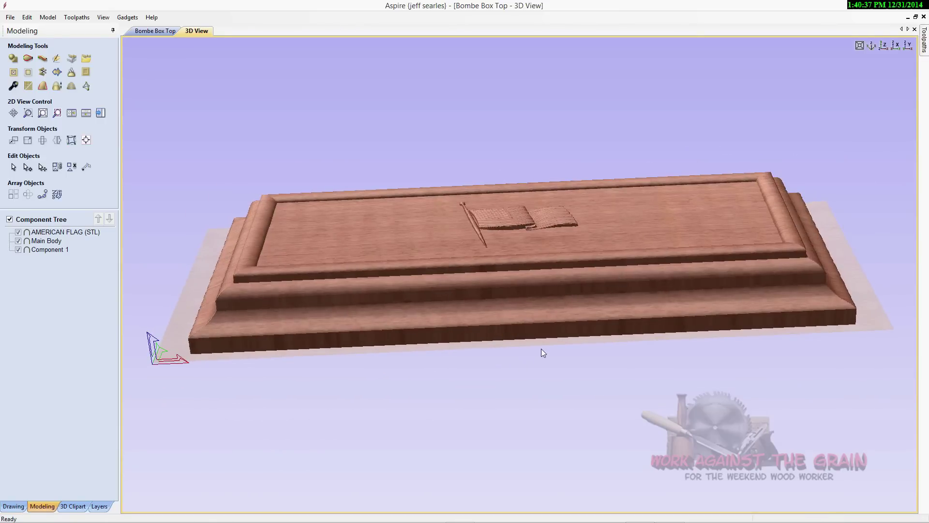
{"action": "left_click_drag", "start_coordinate": [541, 349], "coordinate": [412, 339]}
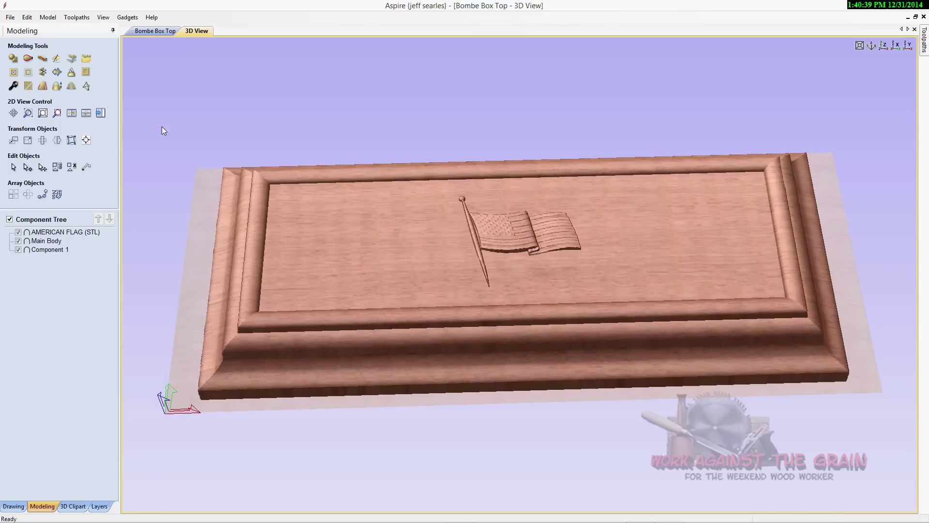
{"action": "left_click", "coordinate": [103, 113]}
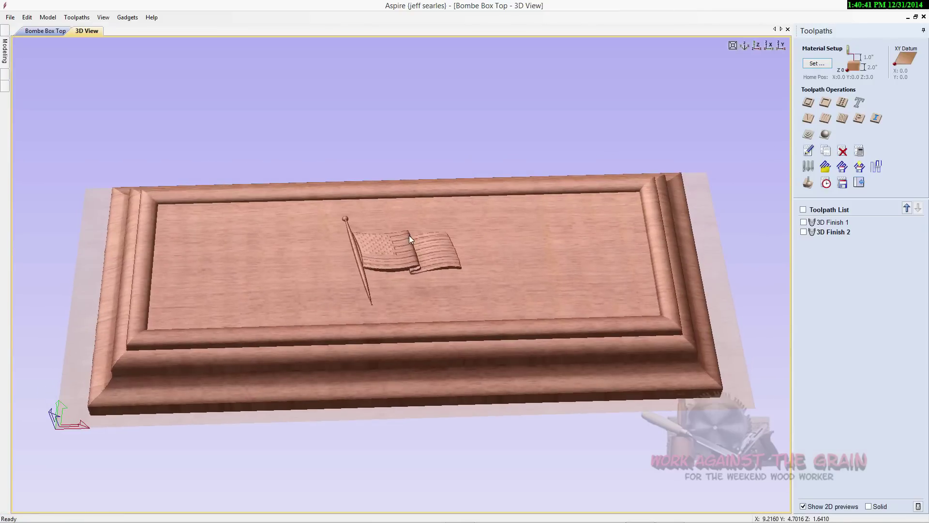
Delete the 3D Finish 1 and 3D Finish 2 toolpaths.
{"action": "left_click", "coordinate": [837, 224]}
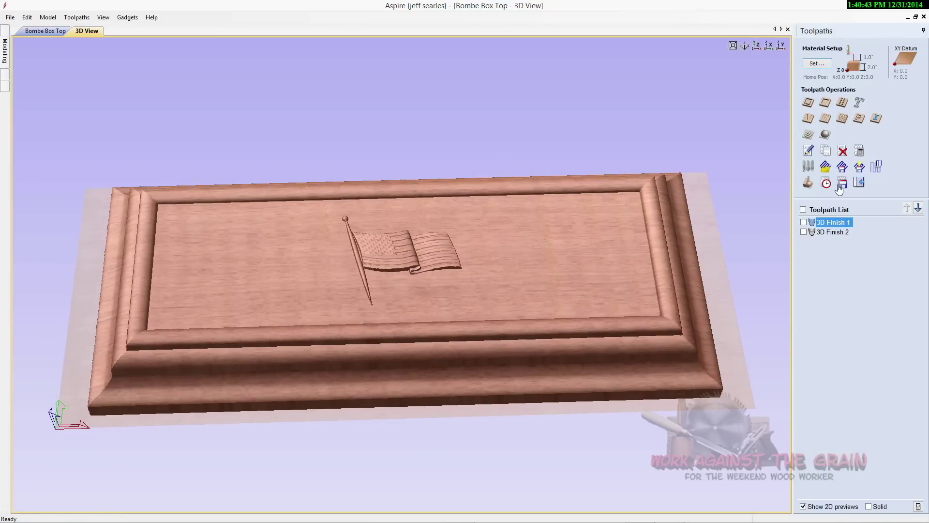
{"action": "left_click", "coordinate": [842, 151]}
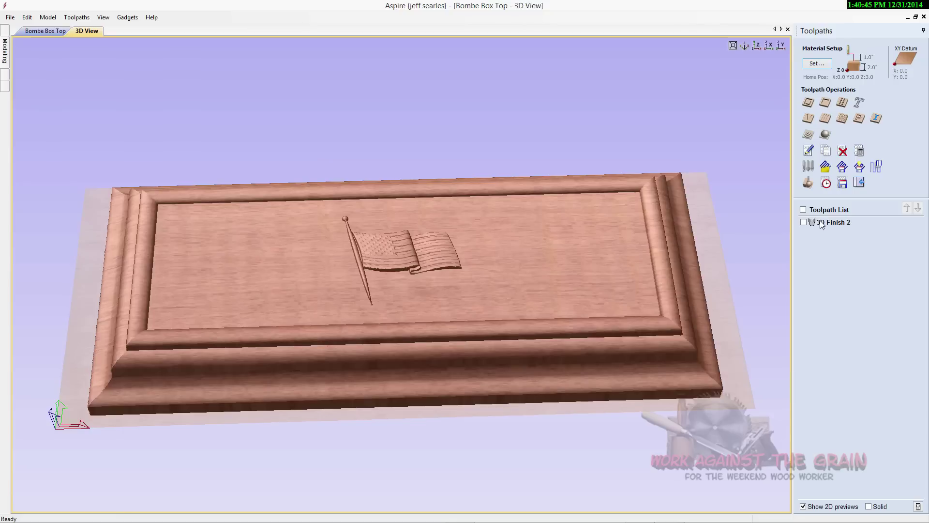
{"action": "left_click", "coordinate": [821, 224]}
{"action": "left_click", "coordinate": [842, 150]}
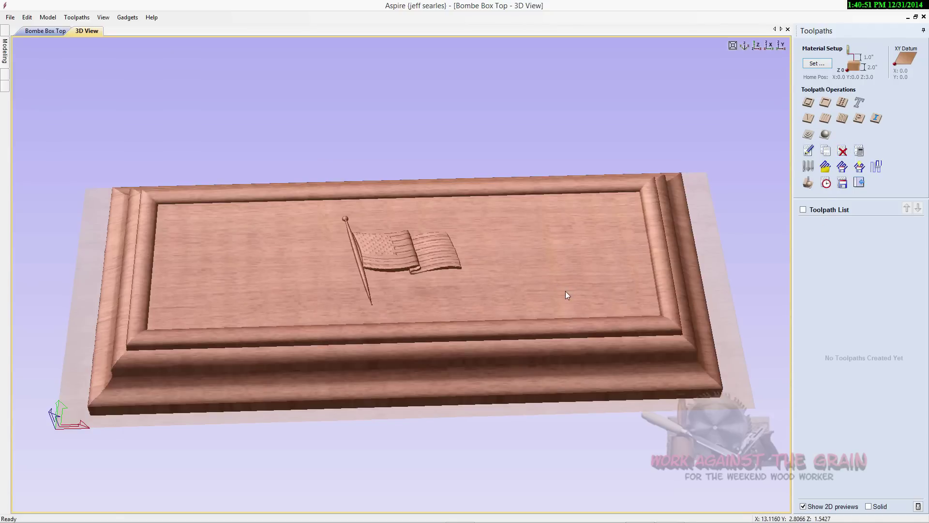
{"action": "left_click_drag", "start_coordinate": [392, 359], "coordinate": [434, 340]}
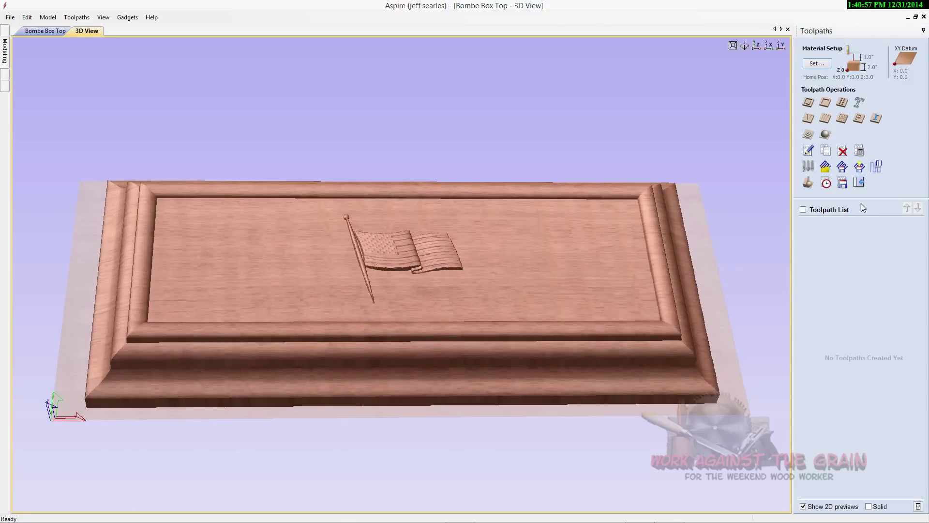
Position the model 0.3113 inches below the top of the 2.0-inch stock.
{"action": "left_click", "coordinate": [817, 63]}
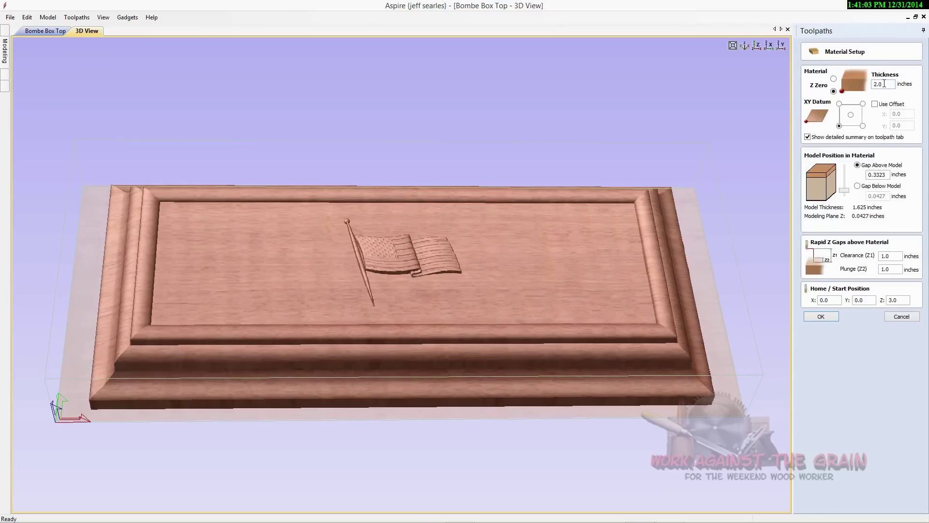
{"action": "left_click_drag", "start_coordinate": [844, 190], "coordinate": [845, 189]}
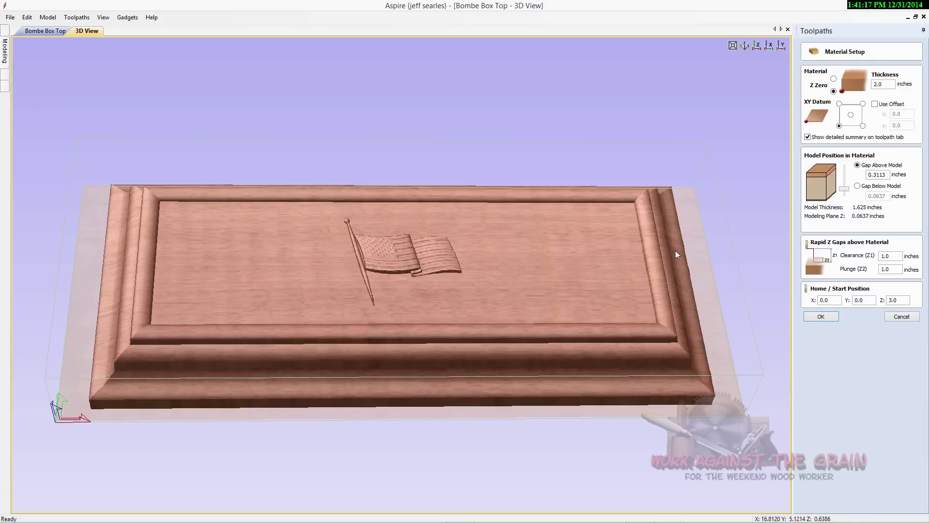
{"action": "left_click", "coordinate": [815, 315]}
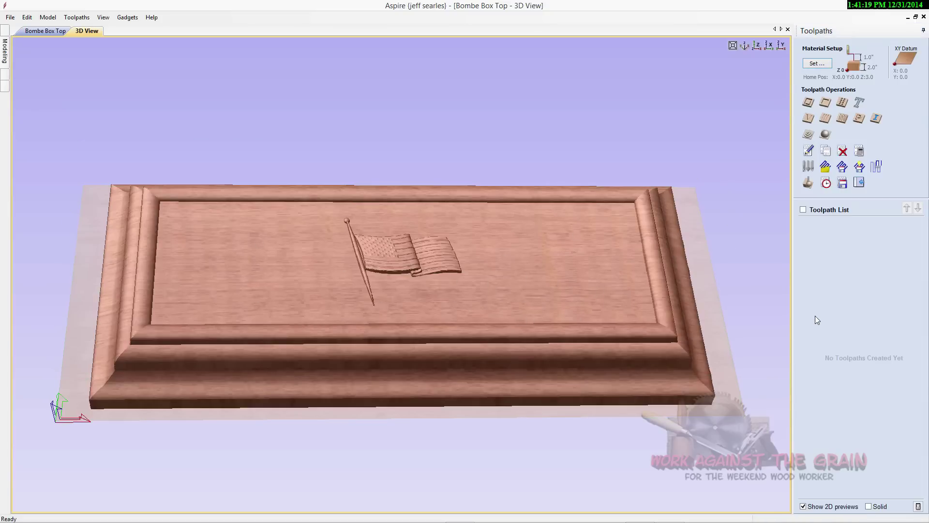
Start a 3D roughing toolpath using the Tapered End Mill 3 Deg from the tool database.
{"action": "left_click", "coordinate": [811, 136]}
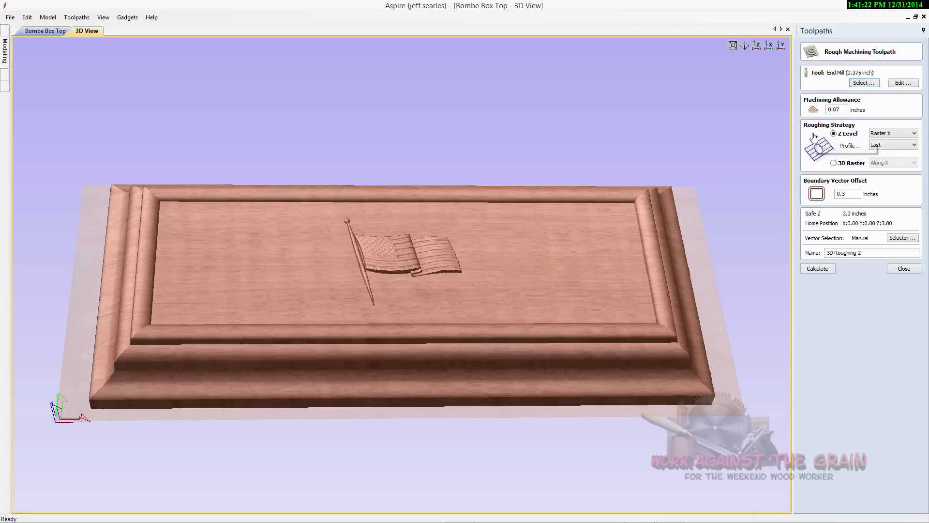
{"action": "left_click", "coordinate": [862, 83]}
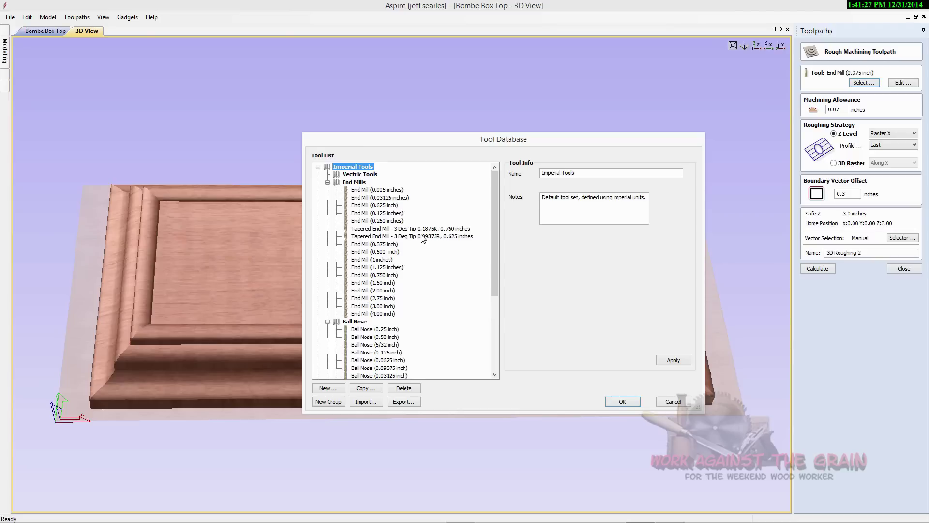
{"action": "left_click", "coordinate": [432, 229]}
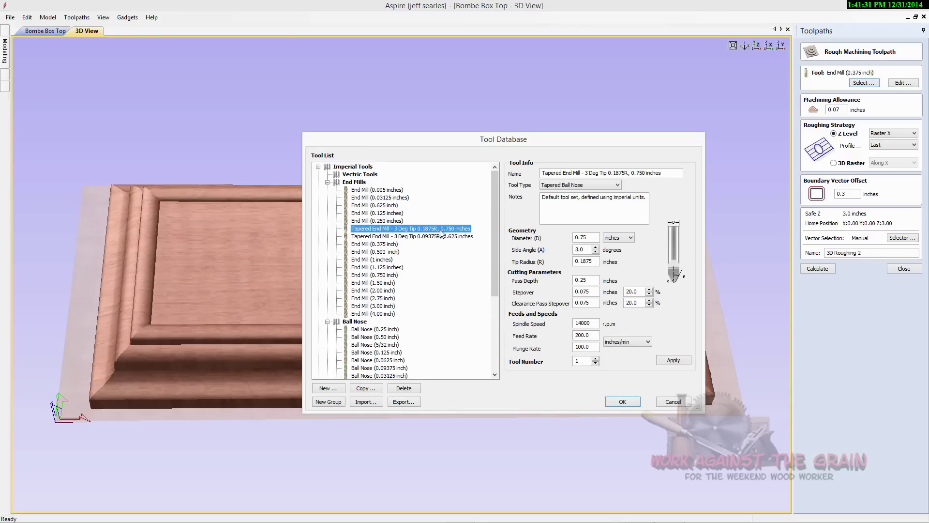
{"action": "left_click", "coordinate": [609, 406]}
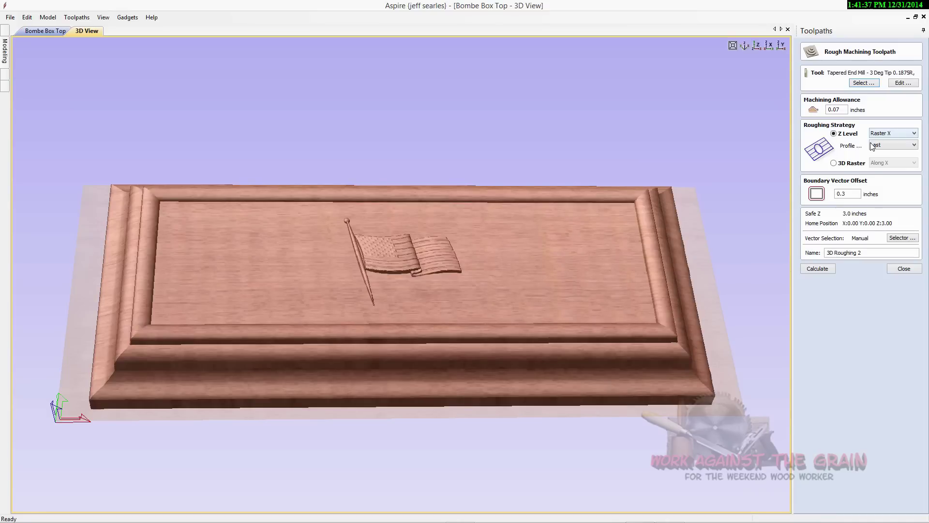
Leave the profile pass set to Last and calculate the 3D Roughing 2 toolpath.
{"action": "left_click", "coordinate": [913, 145]}
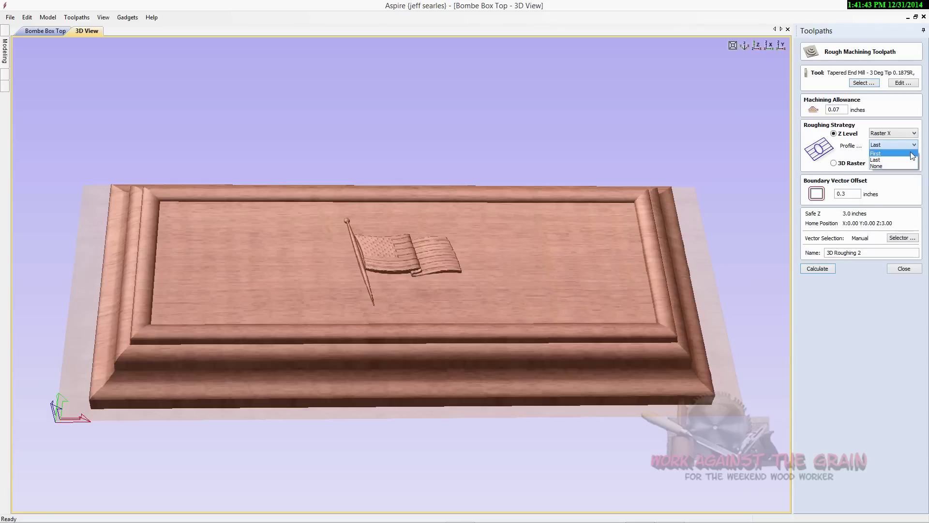
{"action": "left_click", "coordinate": [913, 154]}
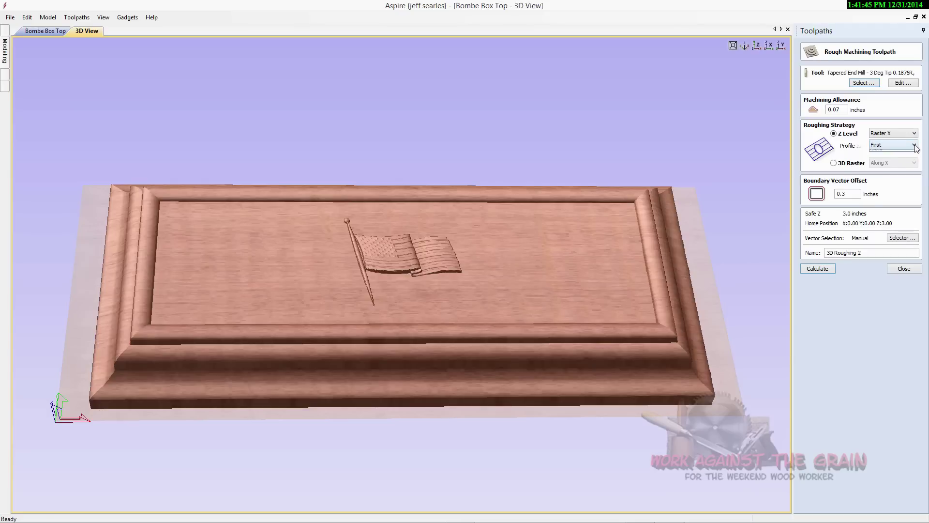
{"action": "left_click", "coordinate": [911, 162]}
{"action": "left_click", "coordinate": [821, 269]}
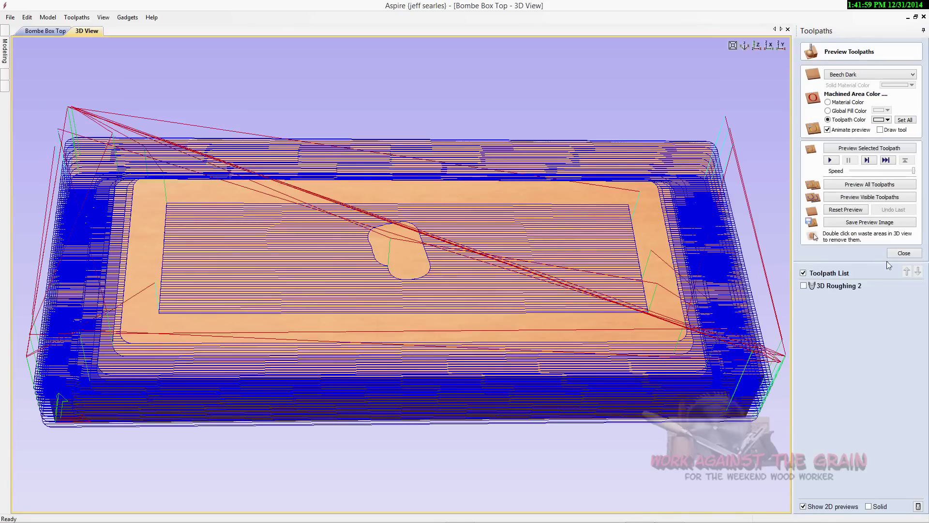
Calculate a 3D Finish 2 toolpath with the 0.125-inch tapered ball nose and an edited boundary offset.
{"action": "left_click", "coordinate": [904, 253]}
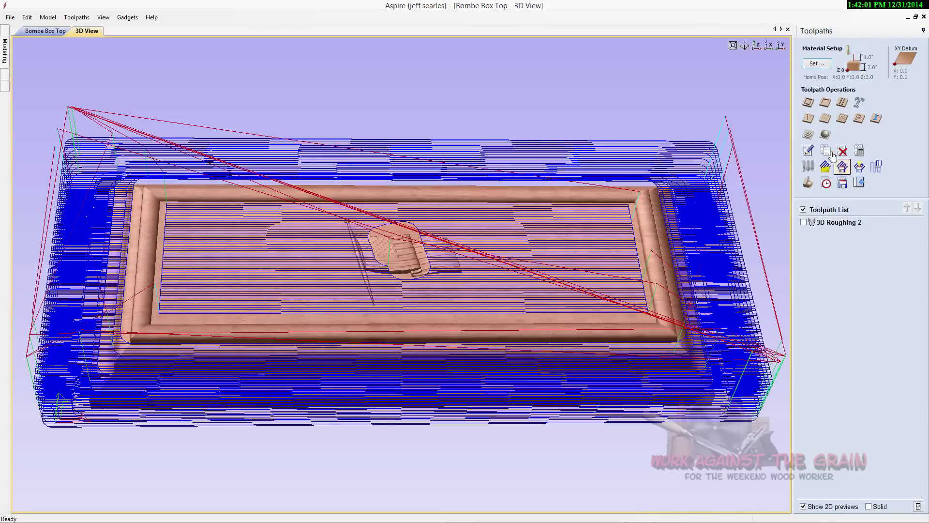
{"action": "left_click", "coordinate": [826, 135]}
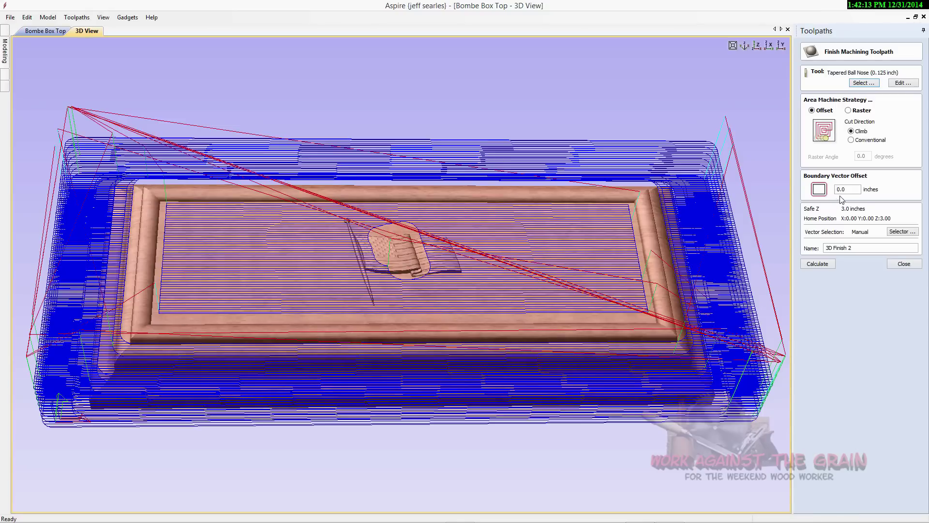
{"action": "left_click_drag", "start_coordinate": [843, 190], "coordinate": [852, 189]}
{"action": "left_click", "coordinate": [817, 264]}
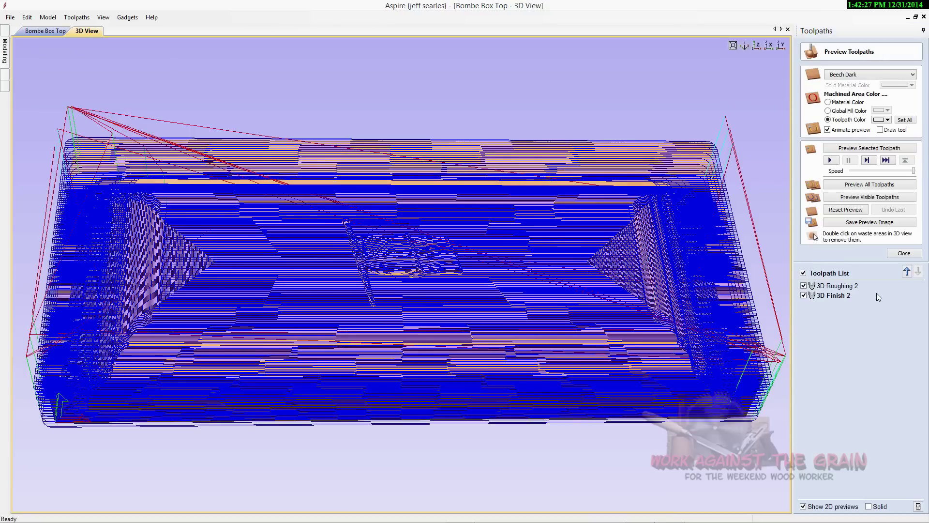
Simulate the 3D Roughing 2 and 3D Finish 2 toolpaths together on the box top.
{"action": "left_click", "coordinate": [903, 254]}
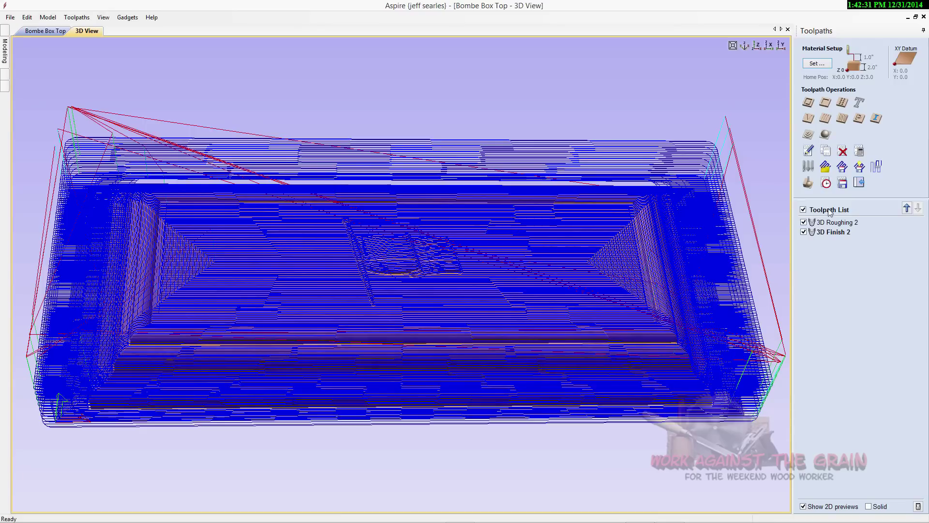
{"action": "left_click", "coordinate": [808, 184]}
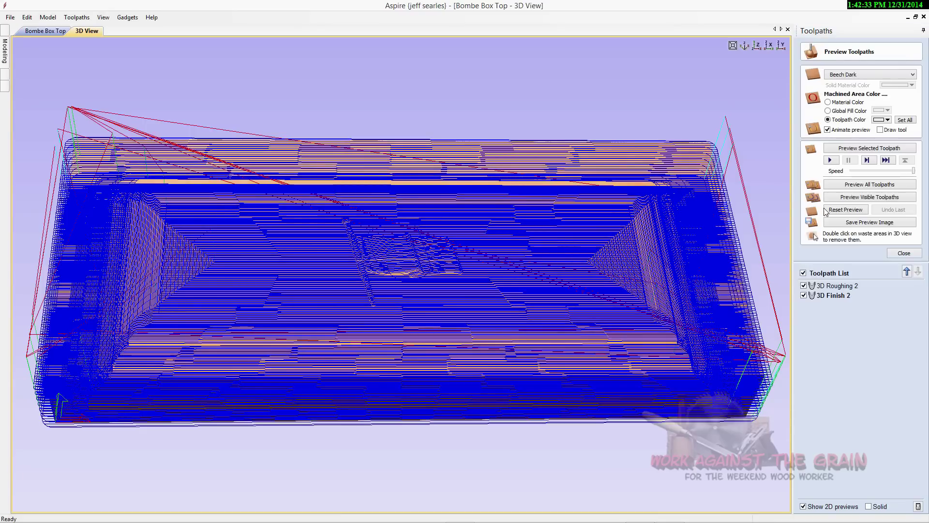
{"action": "left_click", "coordinate": [867, 184]}
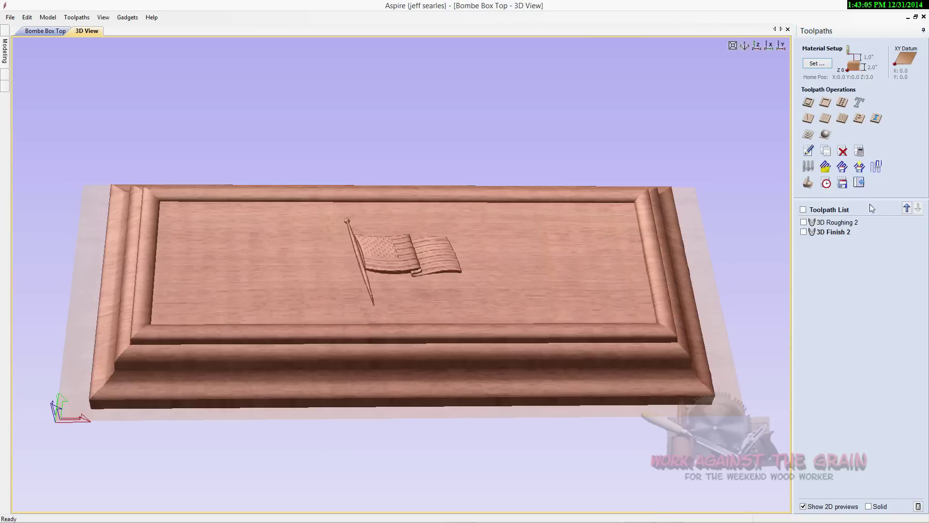
In the 2D view, create a vector boundary around the Main Body component.
{"action": "left_click", "coordinate": [5, 51]}
{"action": "left_click", "coordinate": [153, 32]}
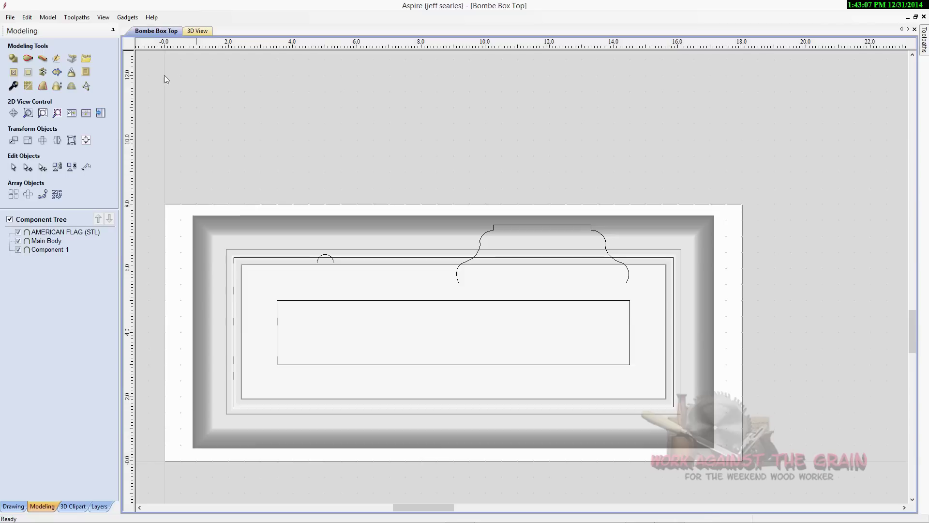
{"action": "left_click", "coordinate": [236, 216]}
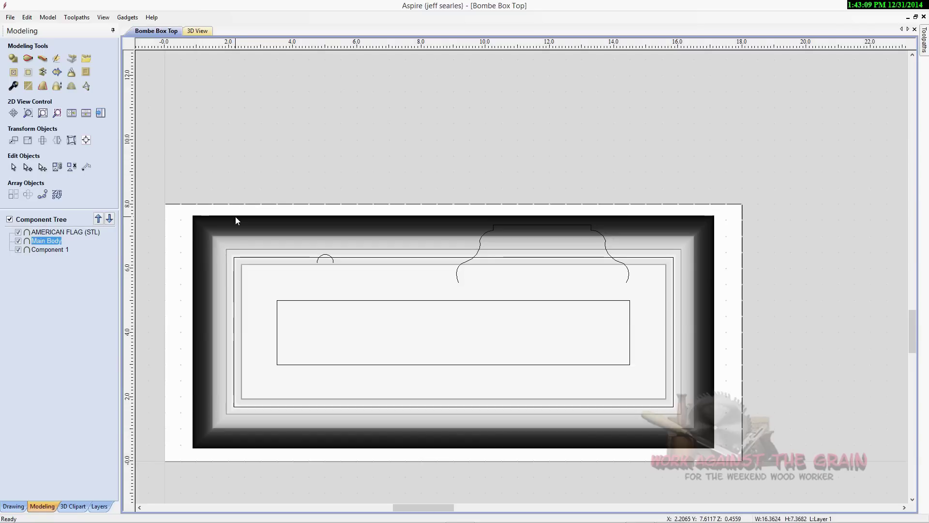
{"action": "left_click", "coordinate": [57, 72]}
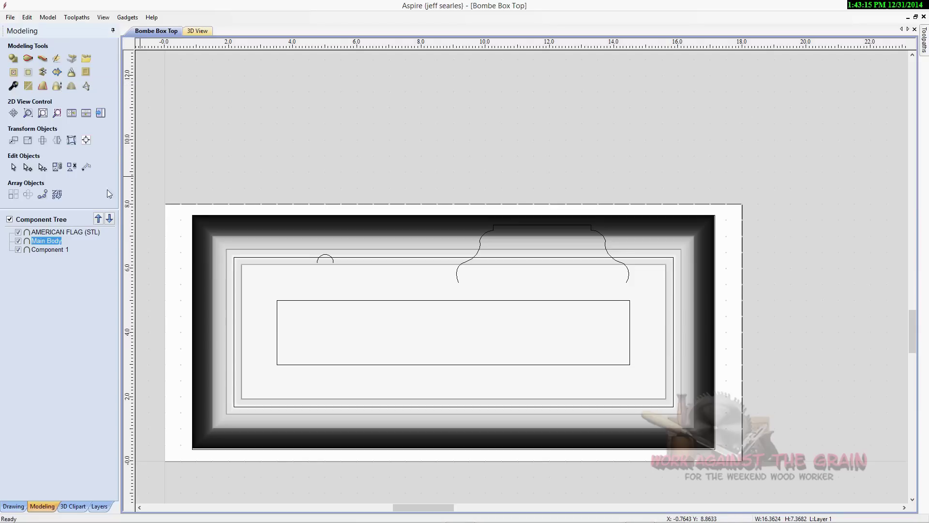
{"action": "left_click", "coordinate": [100, 113]}
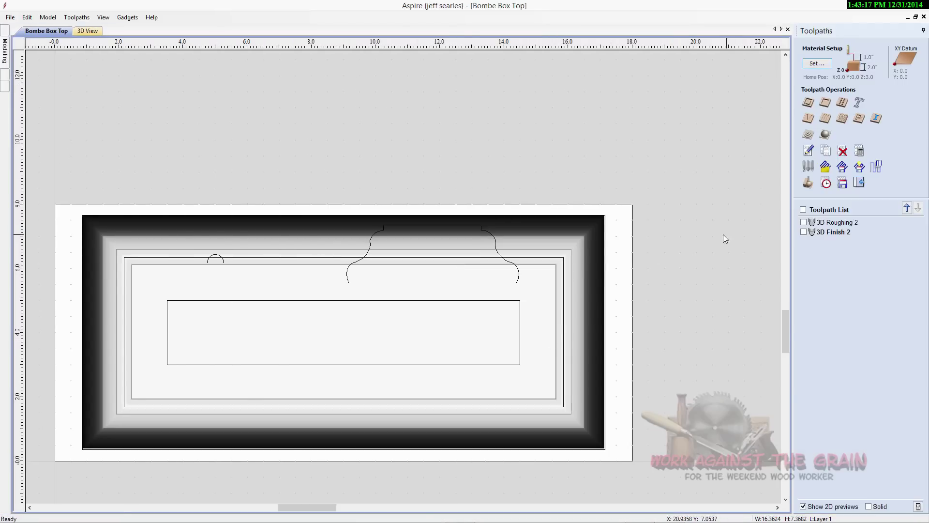
Calculate Profile 1 on the outer boundary: 2.00-inch cut depth, 0.5-inch end mill, 0.375 pass depth.
{"action": "left_click", "coordinate": [606, 297]}
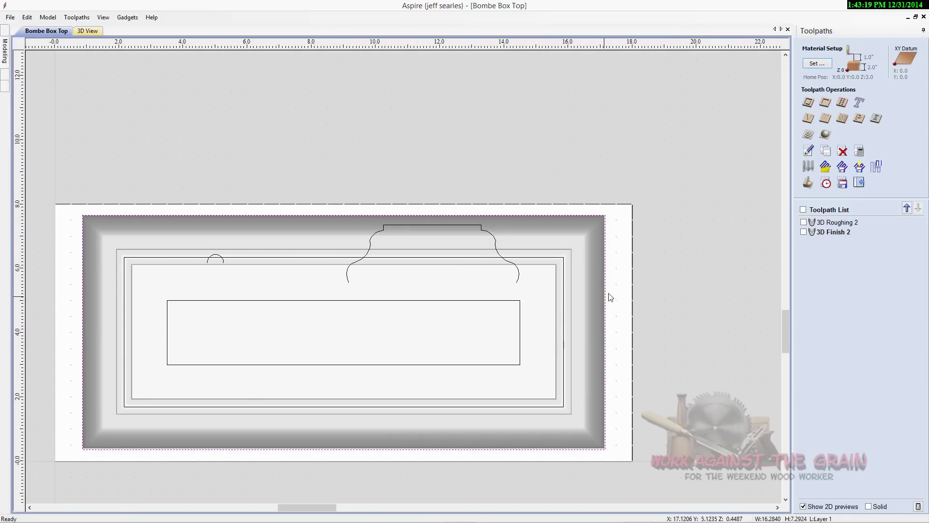
{"action": "left_click", "coordinate": [808, 102]}
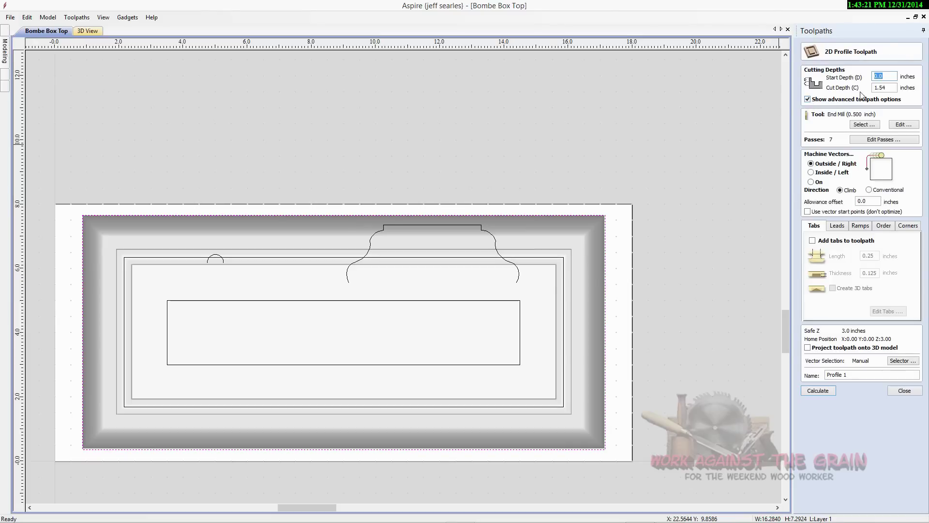
{"action": "key", "text": "Tab"}
{"action": "type", "text": "2."}
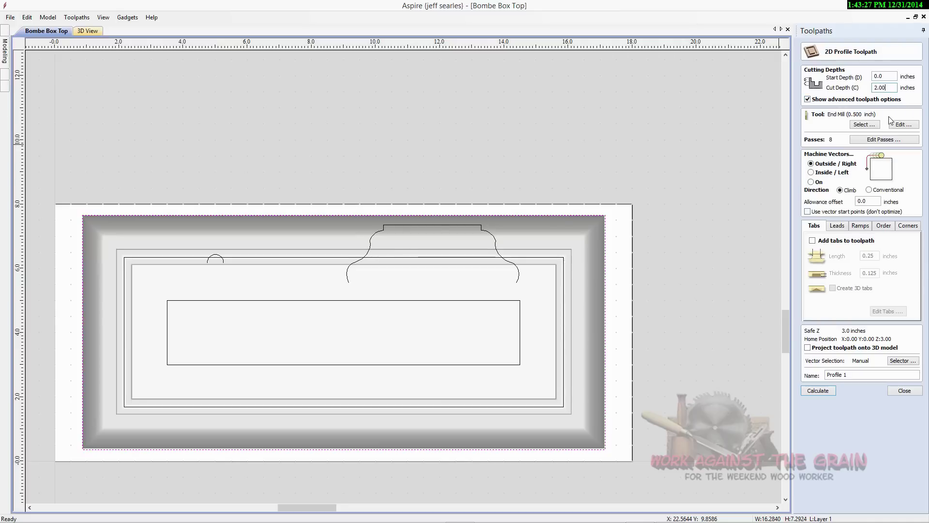
{"action": "left_click", "coordinate": [901, 124]}
{"action": "left_click_drag", "start_coordinate": [454, 278], "coordinate": [423, 277]}
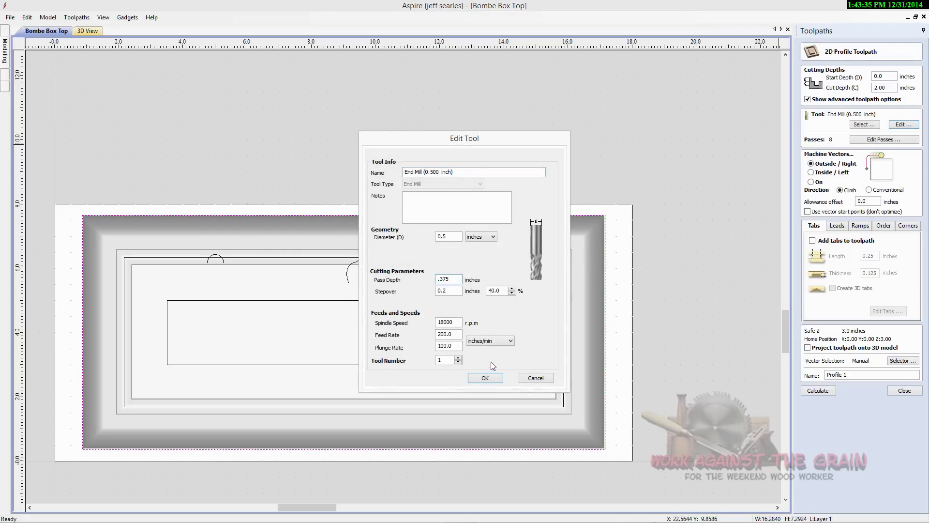
{"action": "left_click", "coordinate": [485, 378]}
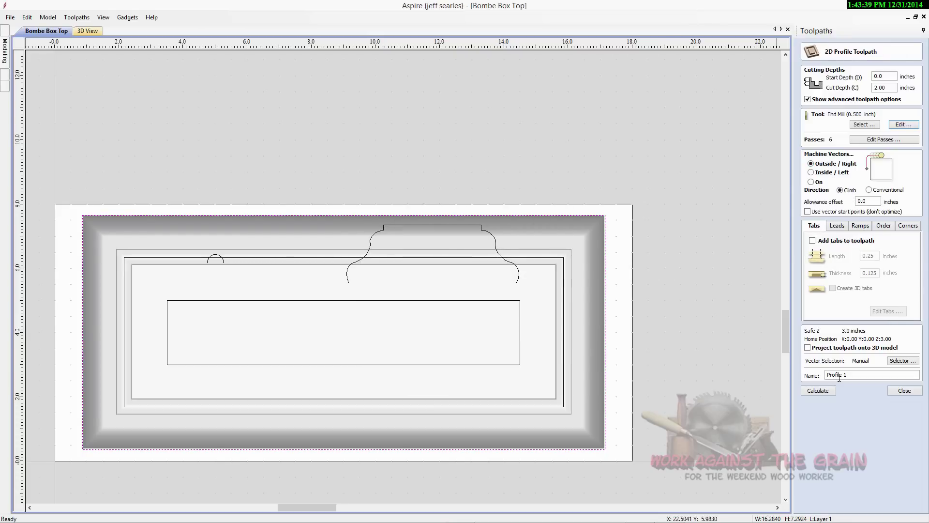
{"action": "left_click", "coordinate": [831, 389]}
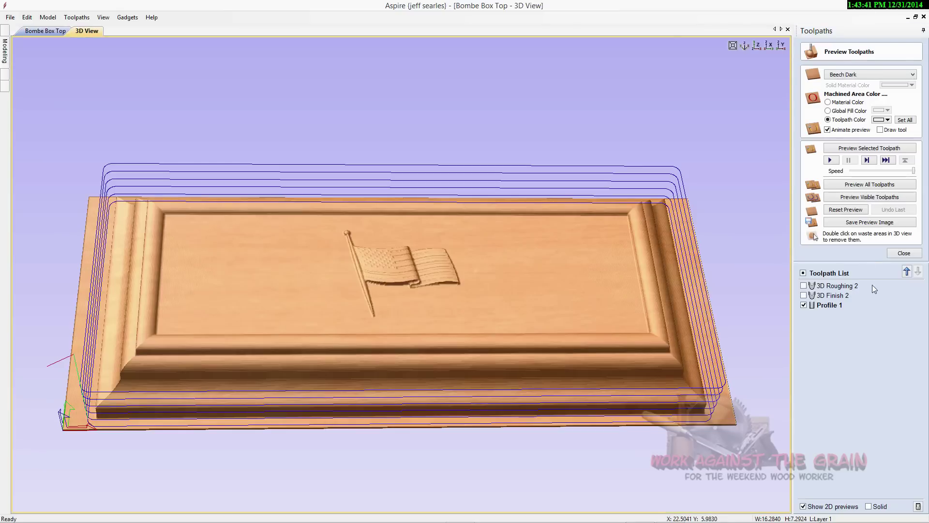
Simulate the Profile 1 cutout, remove both waste strips, and orbit to inspect the cut edge.
{"action": "left_click", "coordinate": [868, 197]}
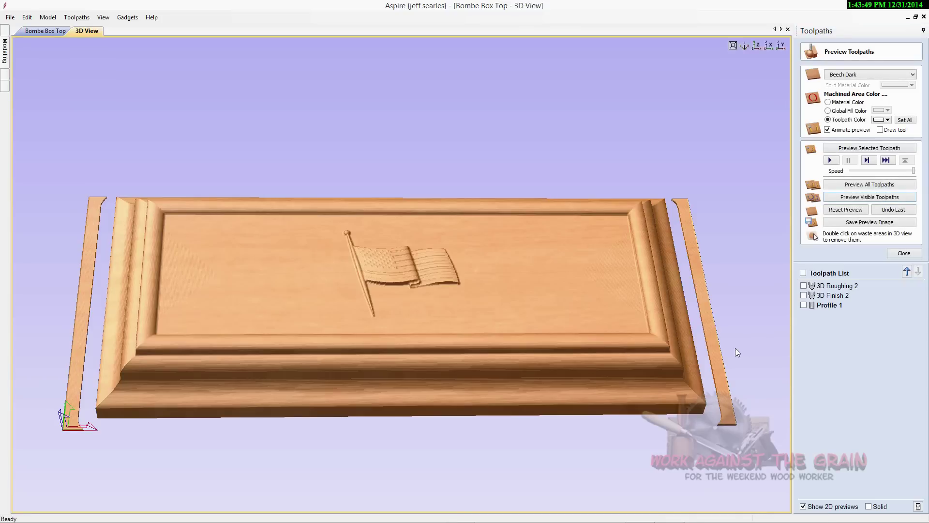
{"action": "double_click", "coordinate": [715, 351]}
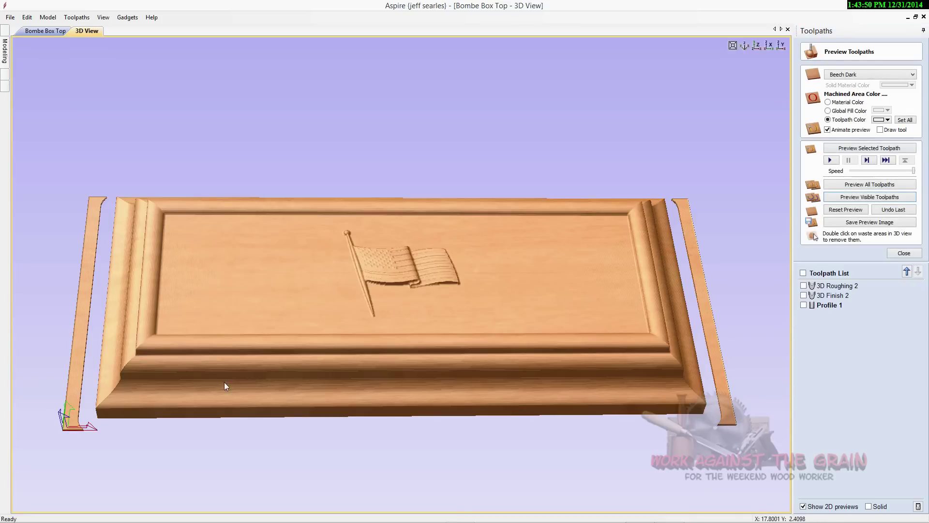
{"action": "double_click", "coordinate": [82, 324]}
{"action": "left_click_drag", "start_coordinate": [230, 377], "coordinate": [311, 255]}
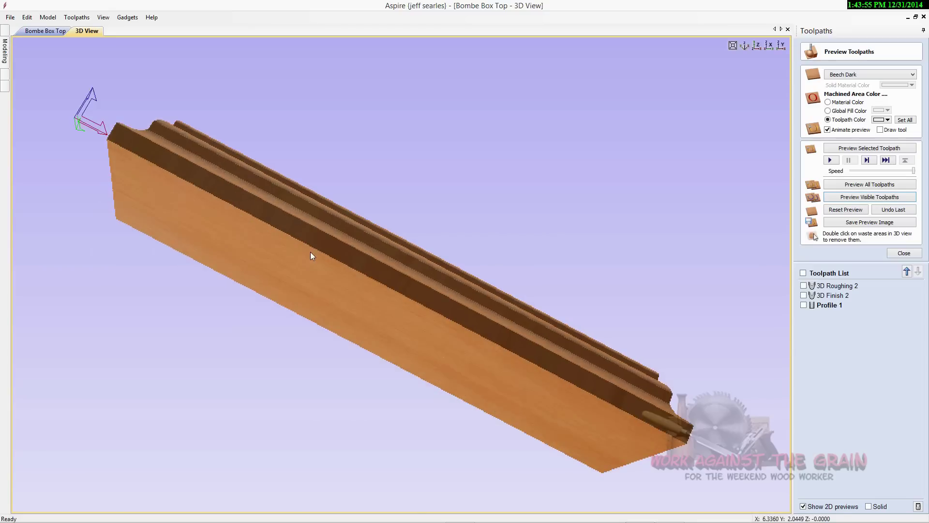